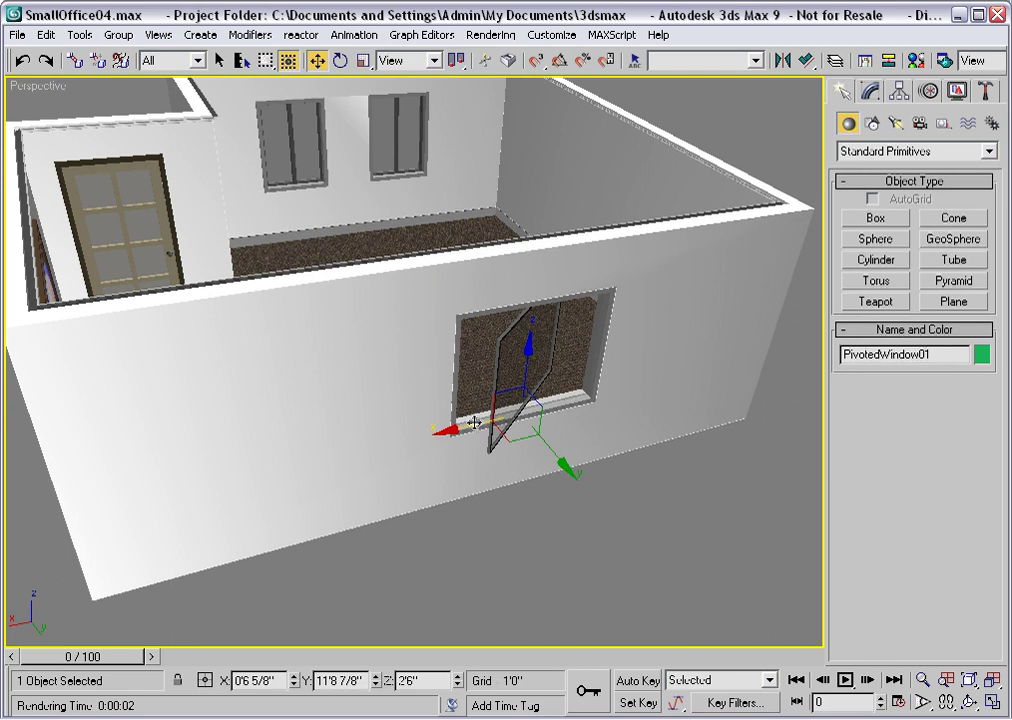
# Step: Move the pivoted window along the front wall's X axis to X 5'1"
pyautogui.moveTo(473, 422); pyautogui.dragTo(332, 427)
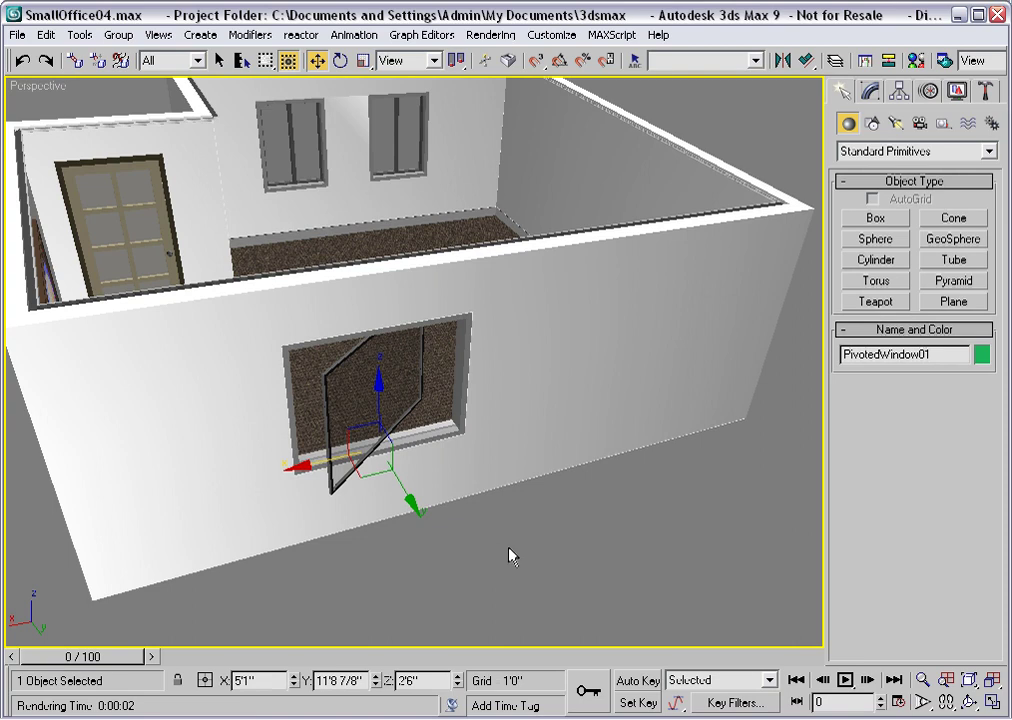
# Step: Try a width of 3'0" on the pivoted window, and undo the change
pyautogui.click(870, 90)
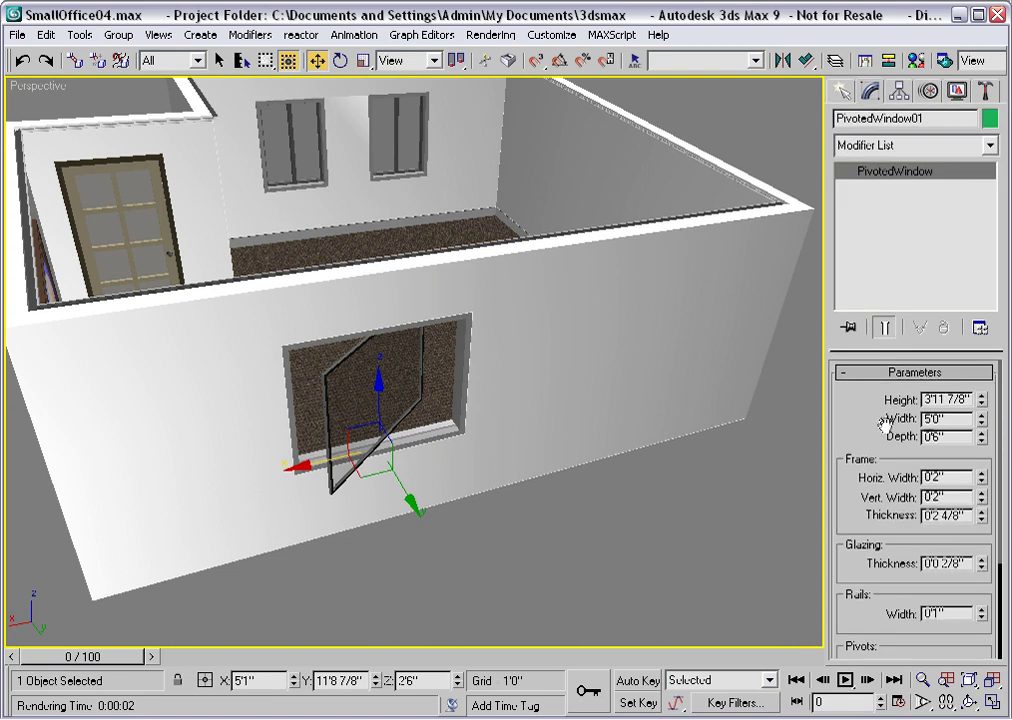
pyautogui.doubleClick(951, 421)
pyautogui.write('3')
pyautogui.press('Return')
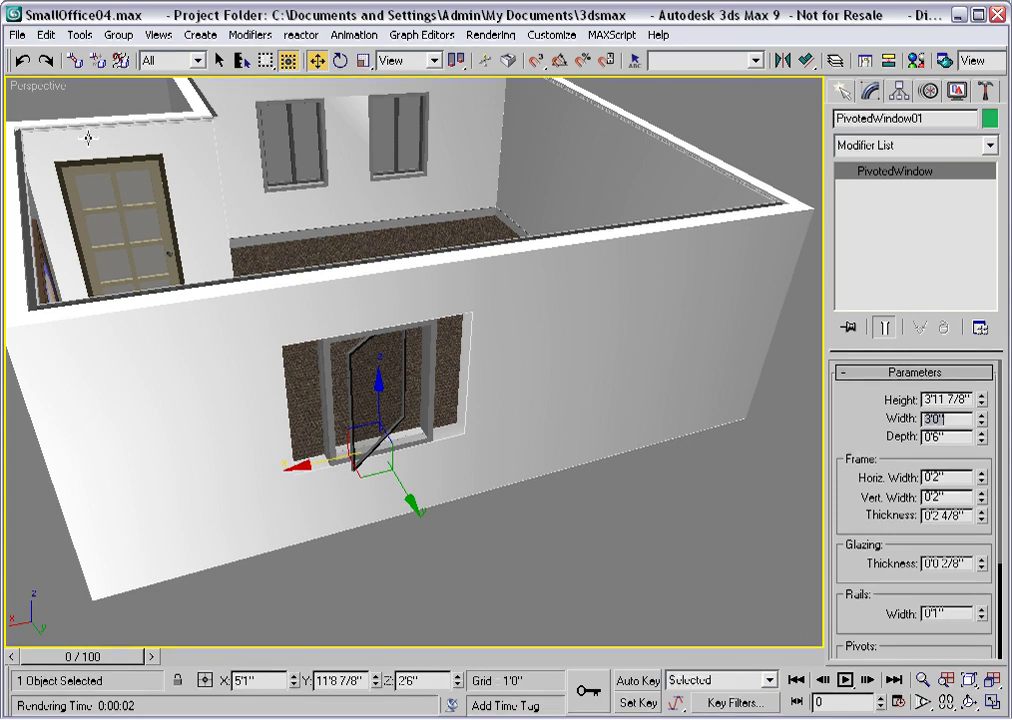
pyautogui.click(21, 61)
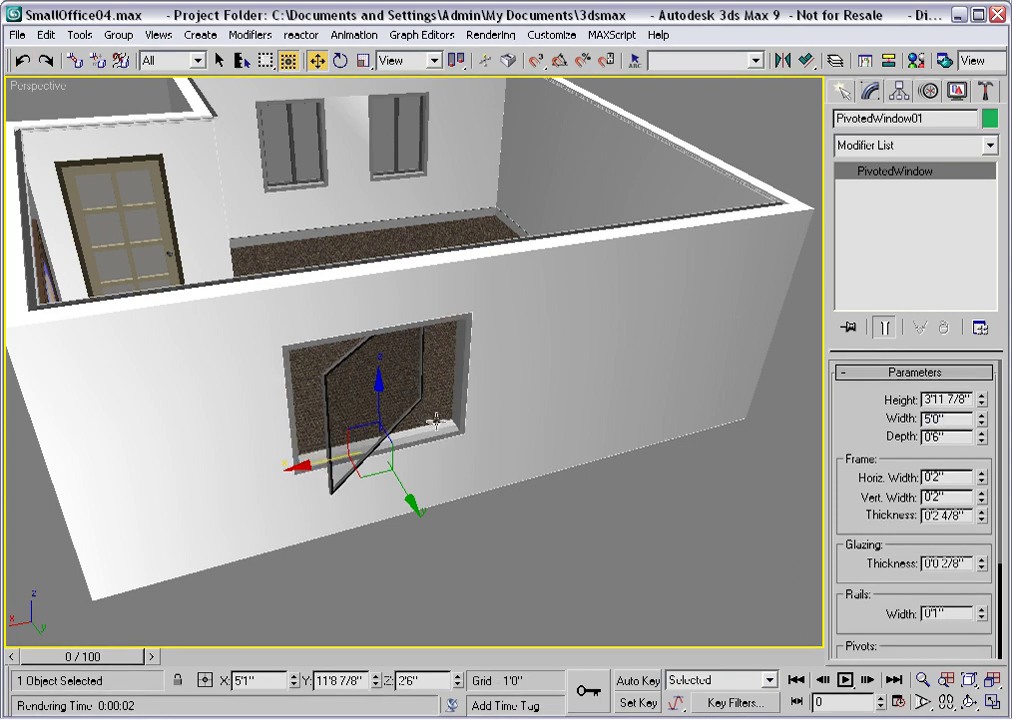
# Step: Rename the imported rectangle of the front wall's window opening to PivotOpening and return to the top NURBS Surface level of Walls
pyautogui.click(551, 521)
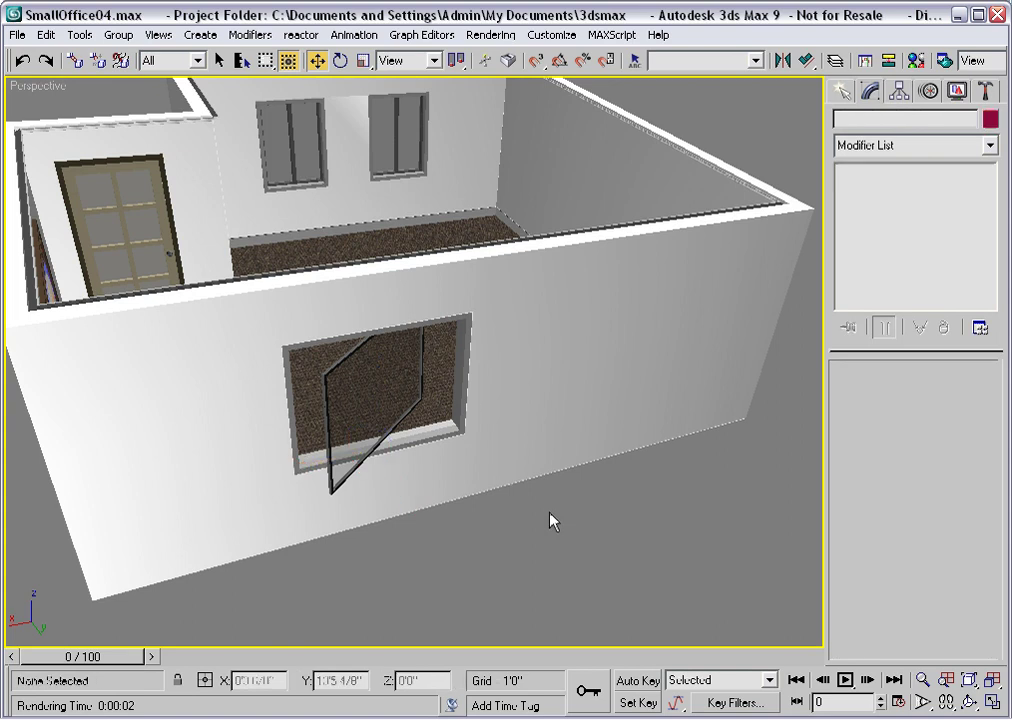
pyautogui.click(548, 370)
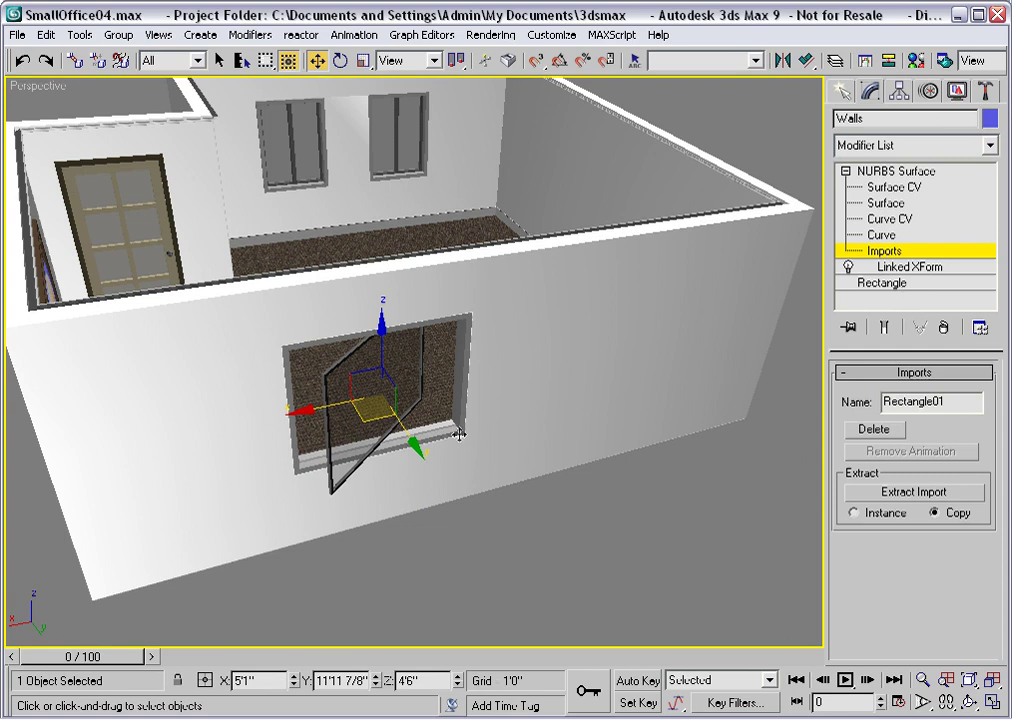
pyautogui.doubleClick(944, 401)
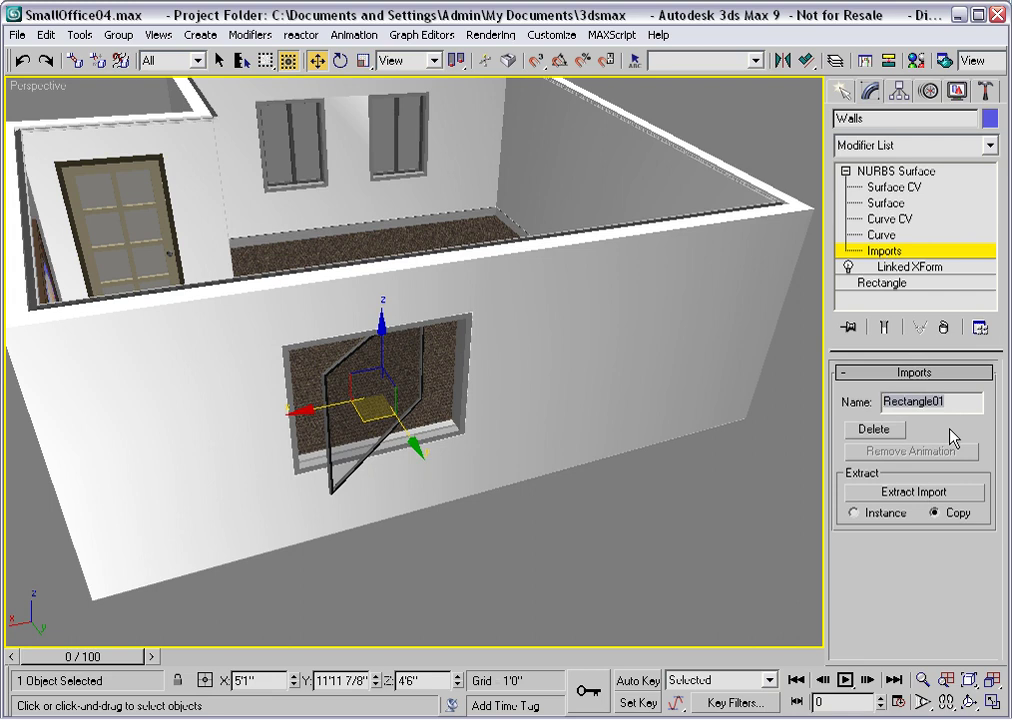
pyautogui.write('Pivot')
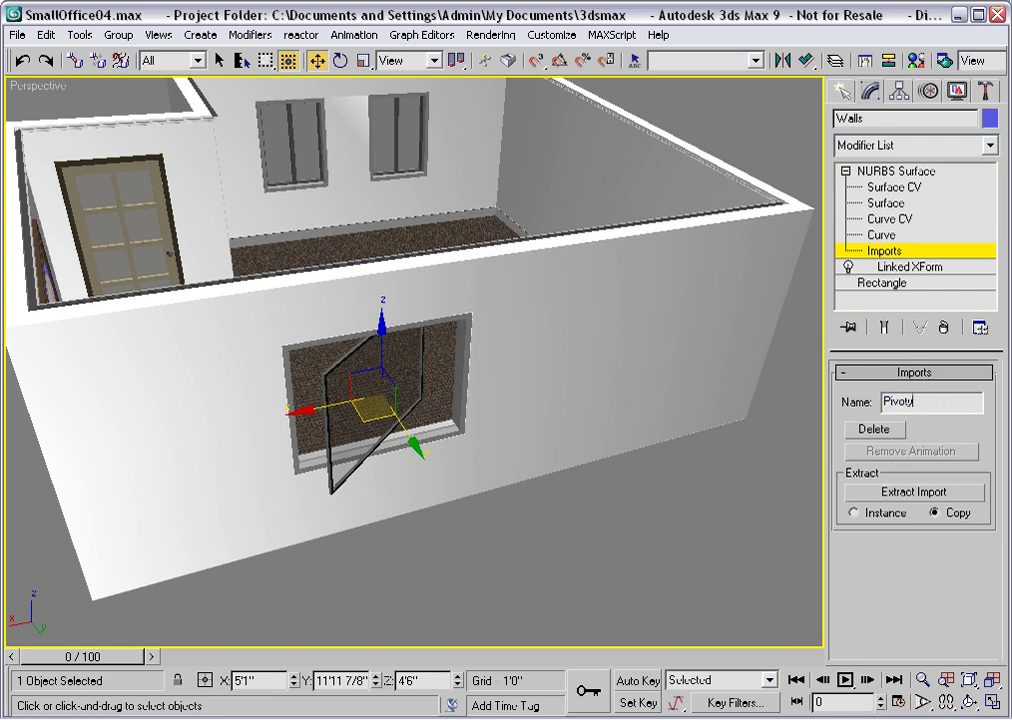
pyautogui.write('y')
pyautogui.press('BackSpace')
pyautogui.write('Opening')
pyautogui.click(896, 171)
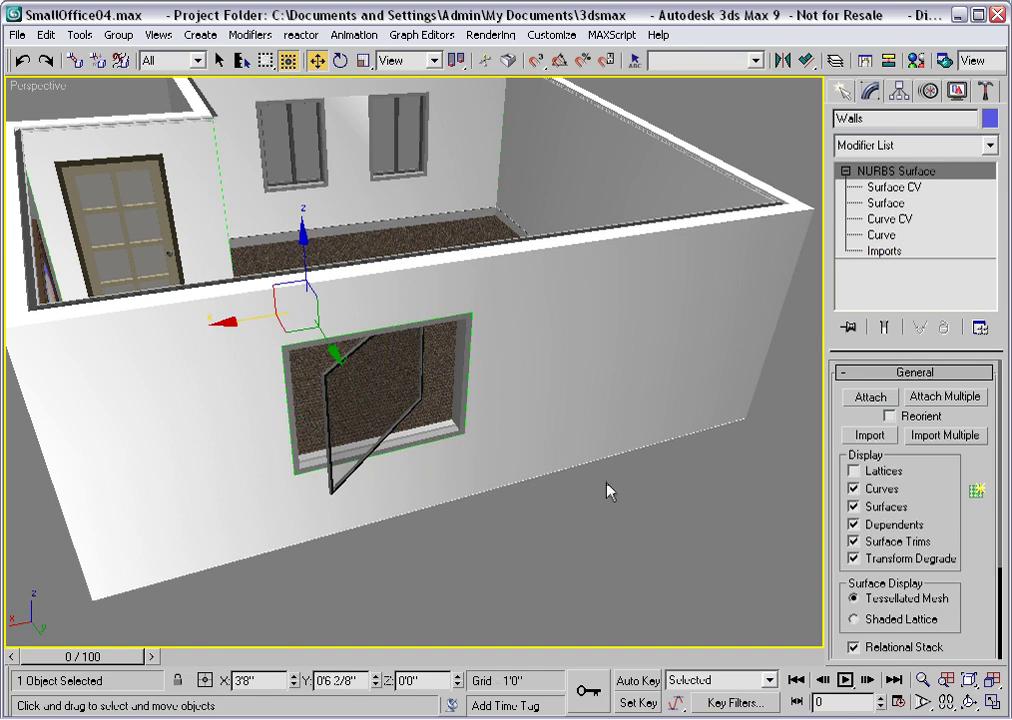
# Step: Start parameter wiring and choose the Width parameter of PivotedWindow01's object as the first parameter
pyautogui.click(355, 35)
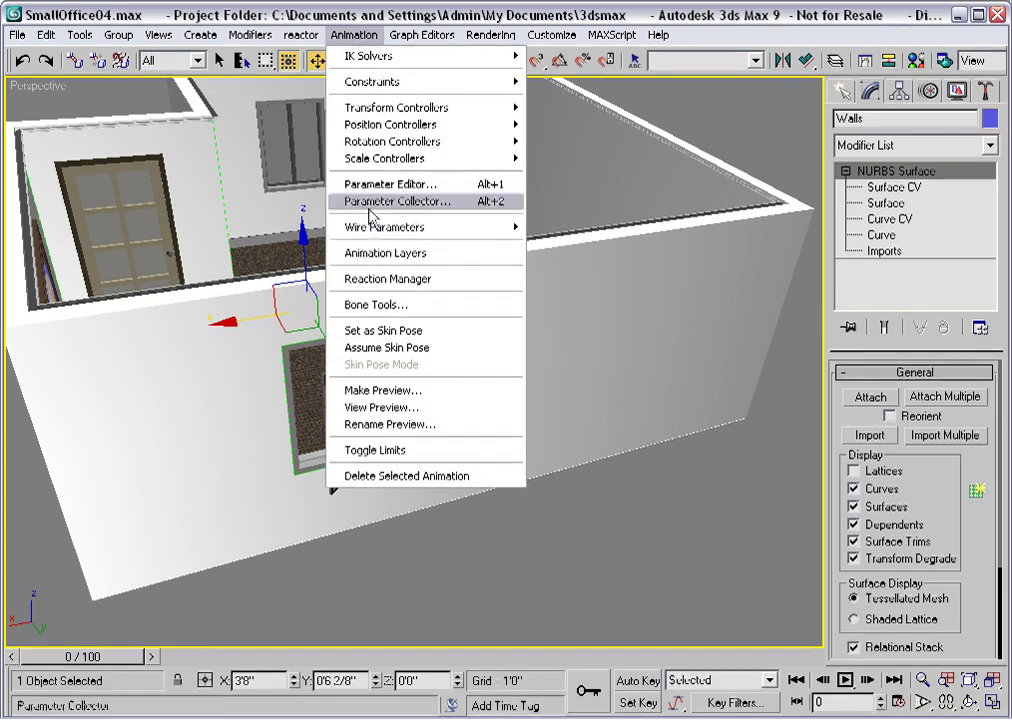
pyautogui.moveTo(379, 235)
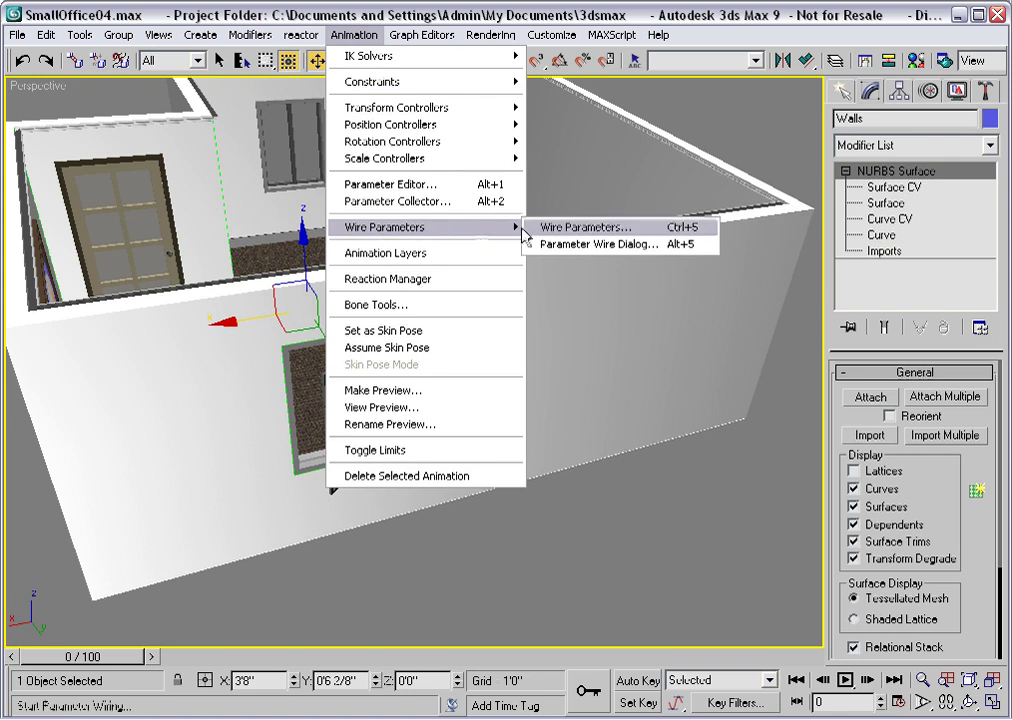
pyautogui.click(590, 258)
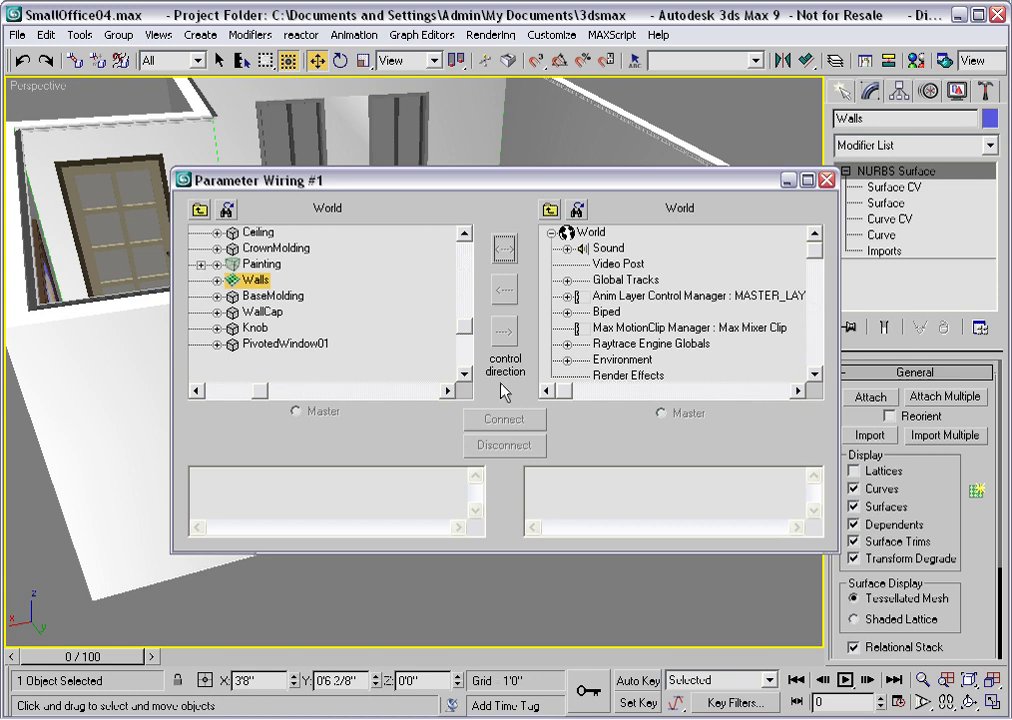
pyautogui.click(217, 344)
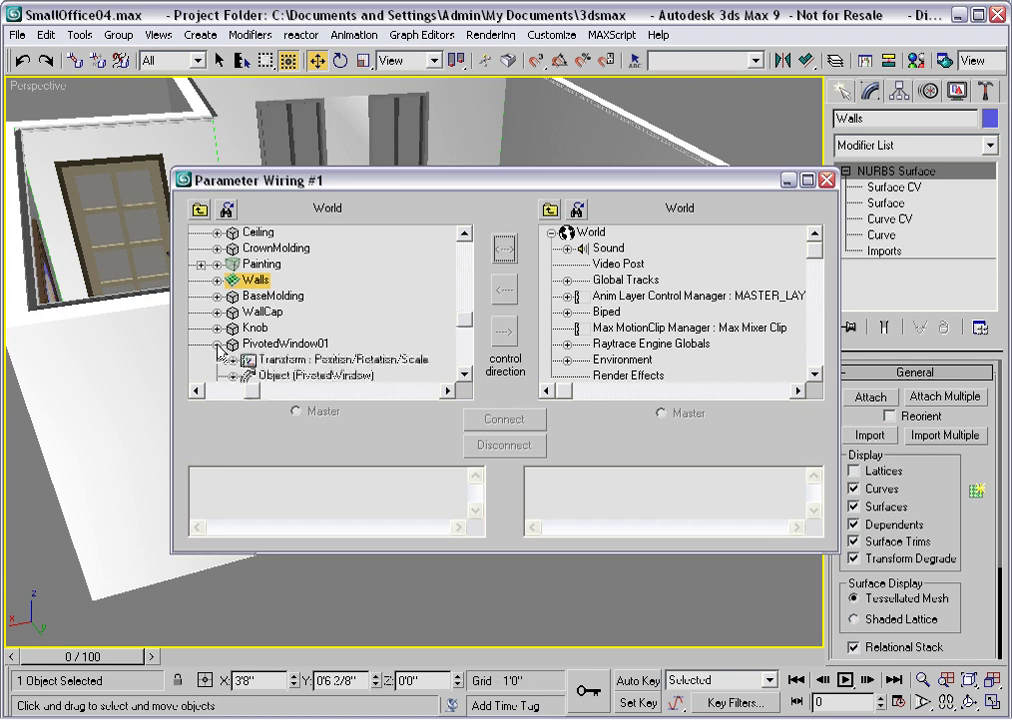
pyautogui.scroll(-2, 409, 271)
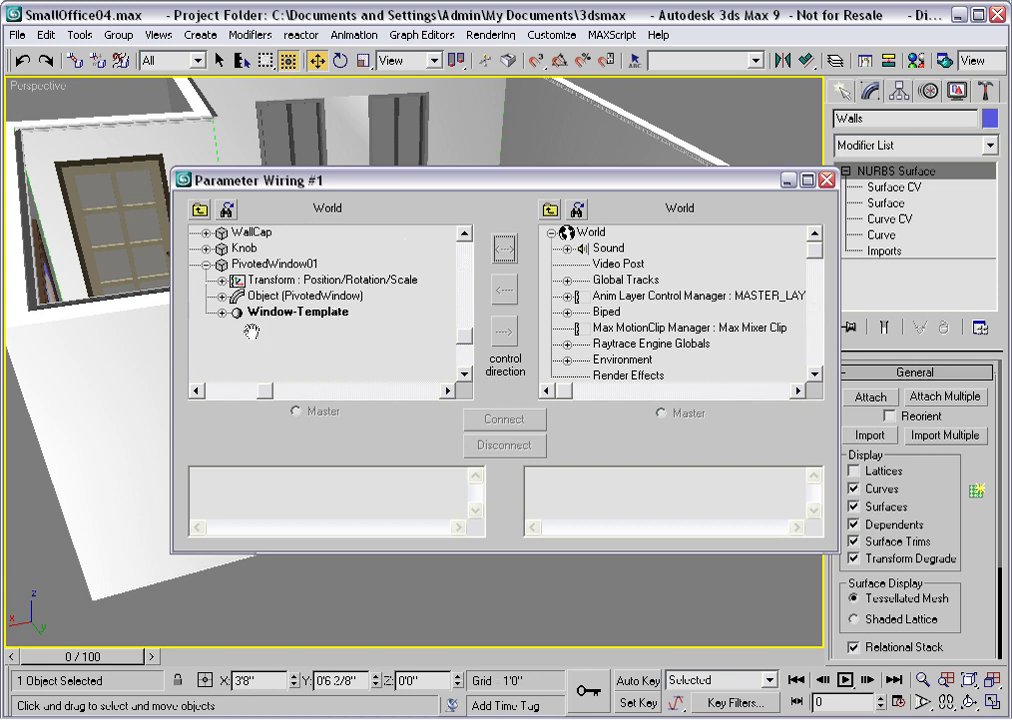
pyautogui.click(222, 297)
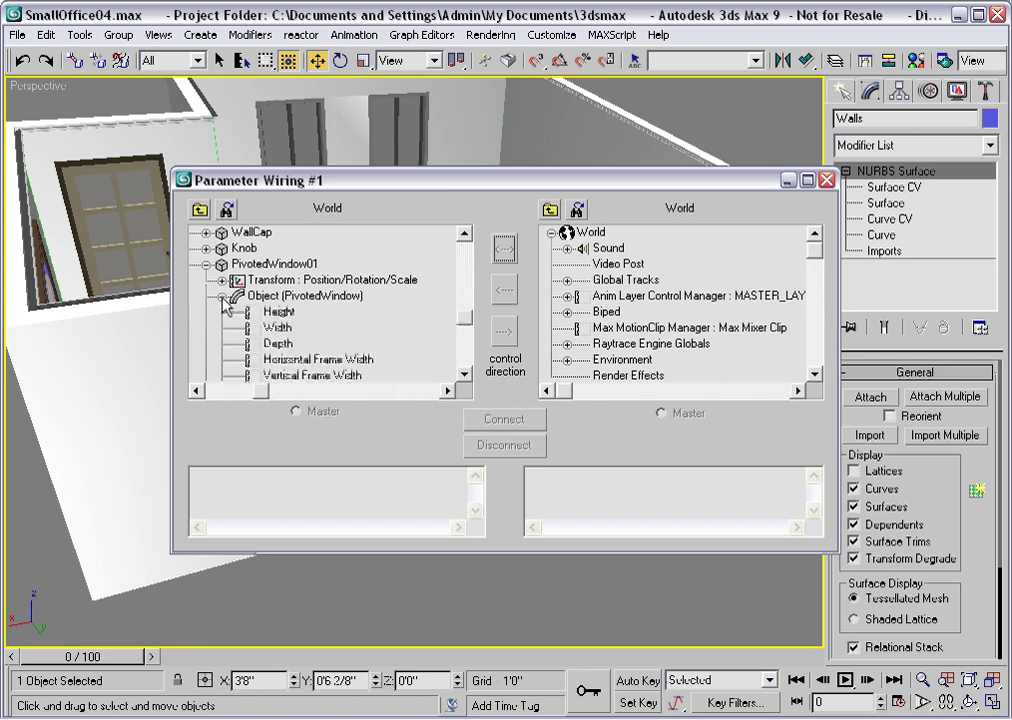
pyautogui.click(277, 328)
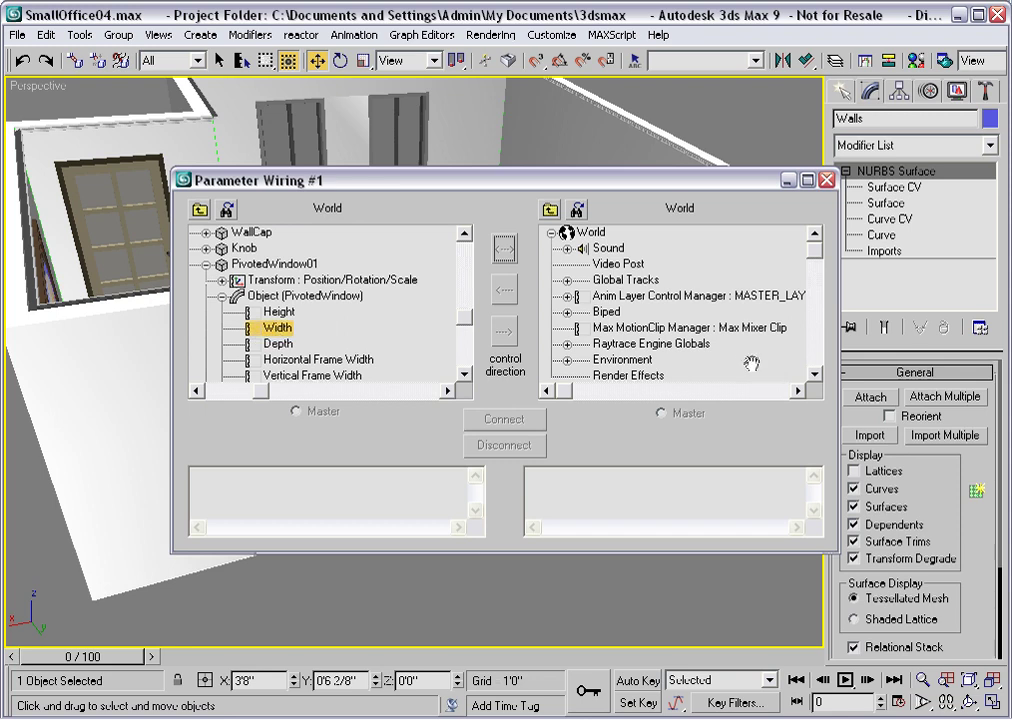
# Step: In the second parameter tree, expand the scene objects down to the Model of the Walls NURBS surface
pyautogui.moveTo(751, 363); pyautogui.dragTo(763, 217)
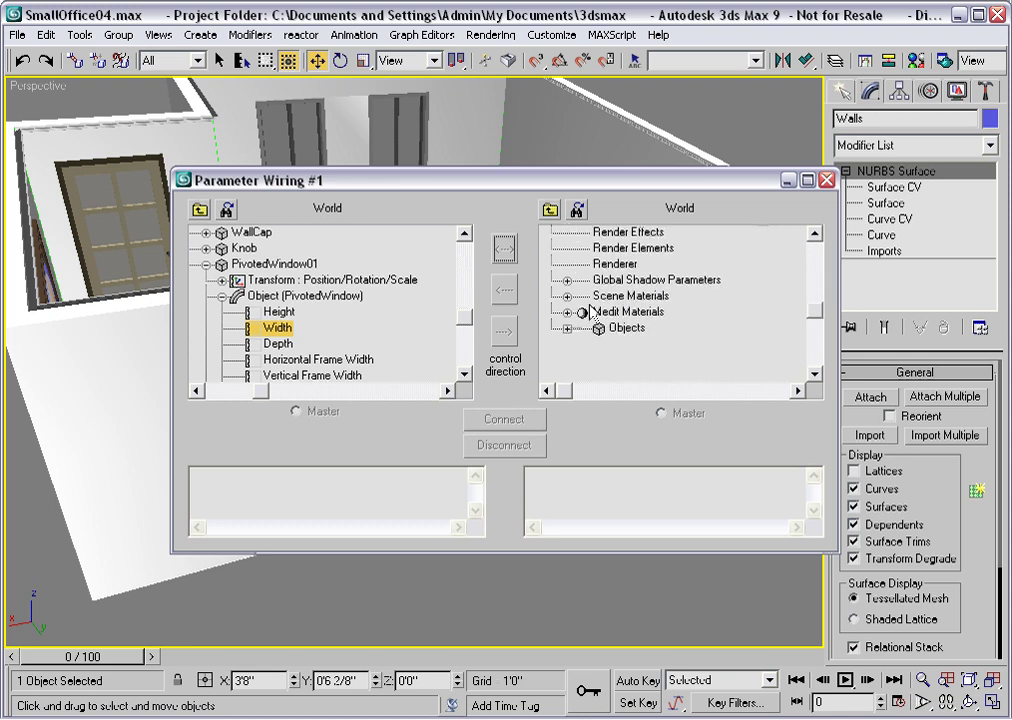
pyautogui.click(567, 328)
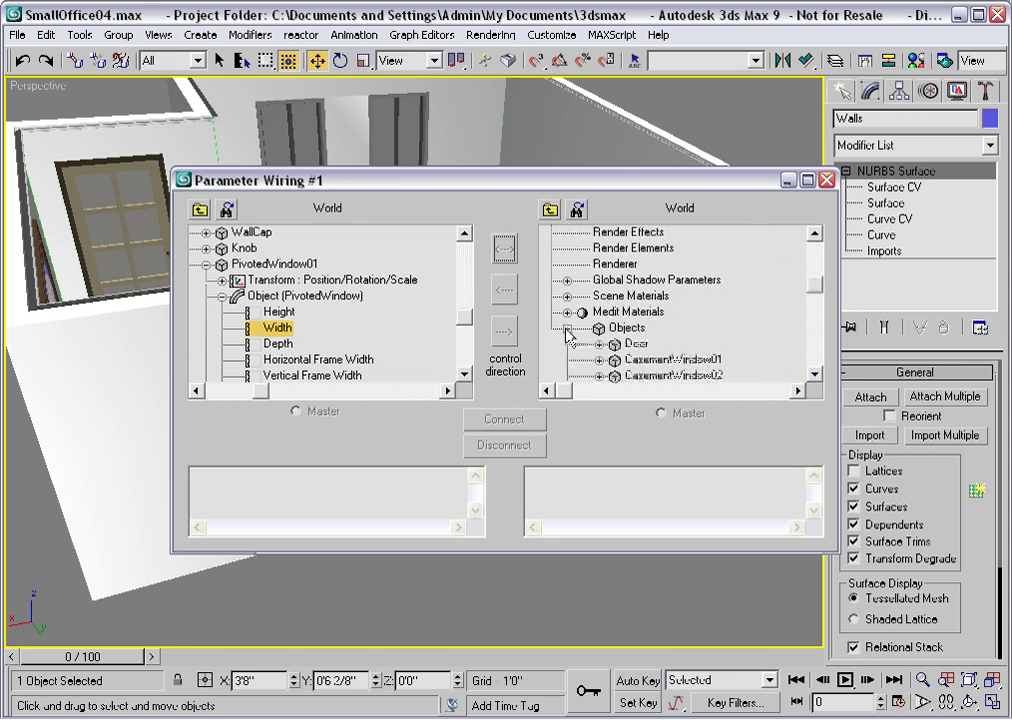
pyautogui.scroll(-3, 707, 250)
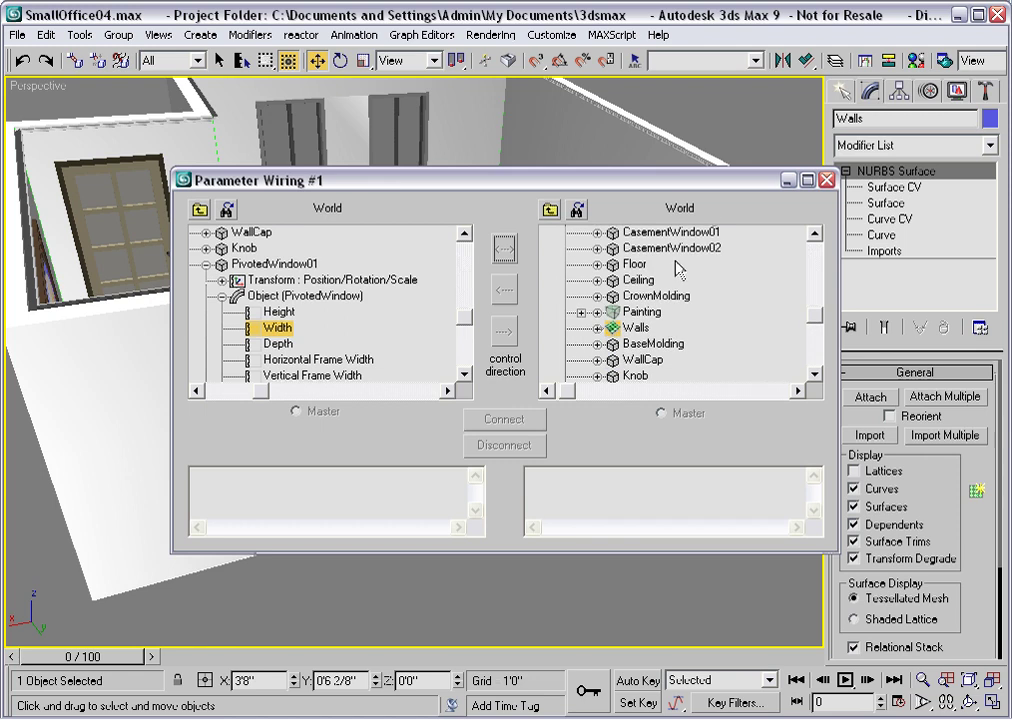
pyautogui.click(597, 328)
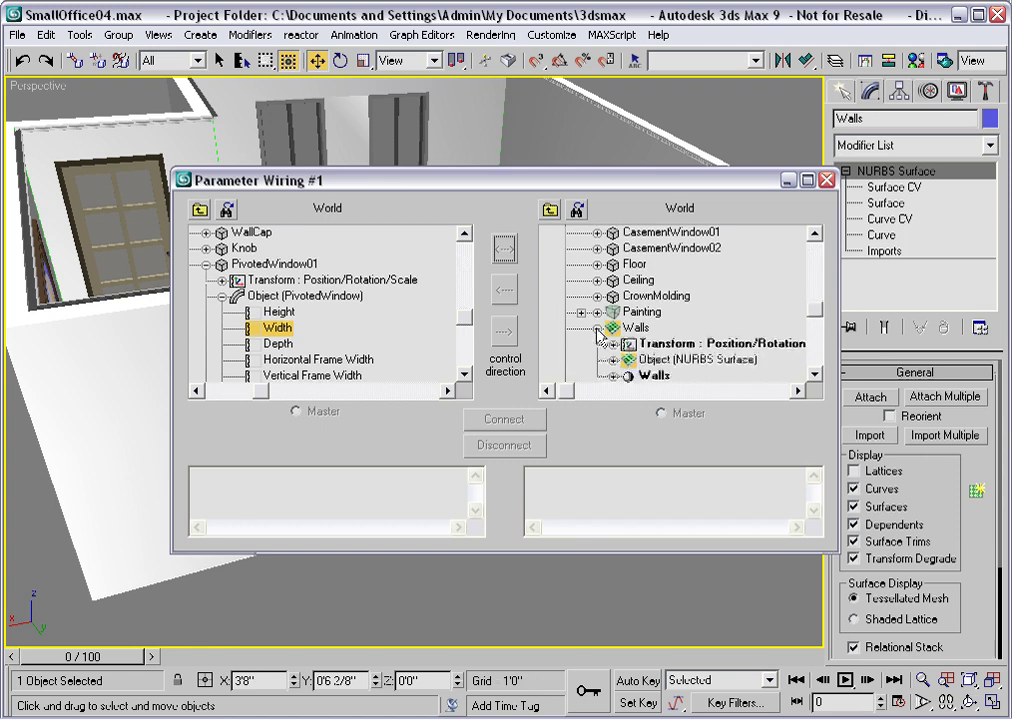
pyautogui.scroll(-2, 726, 323)
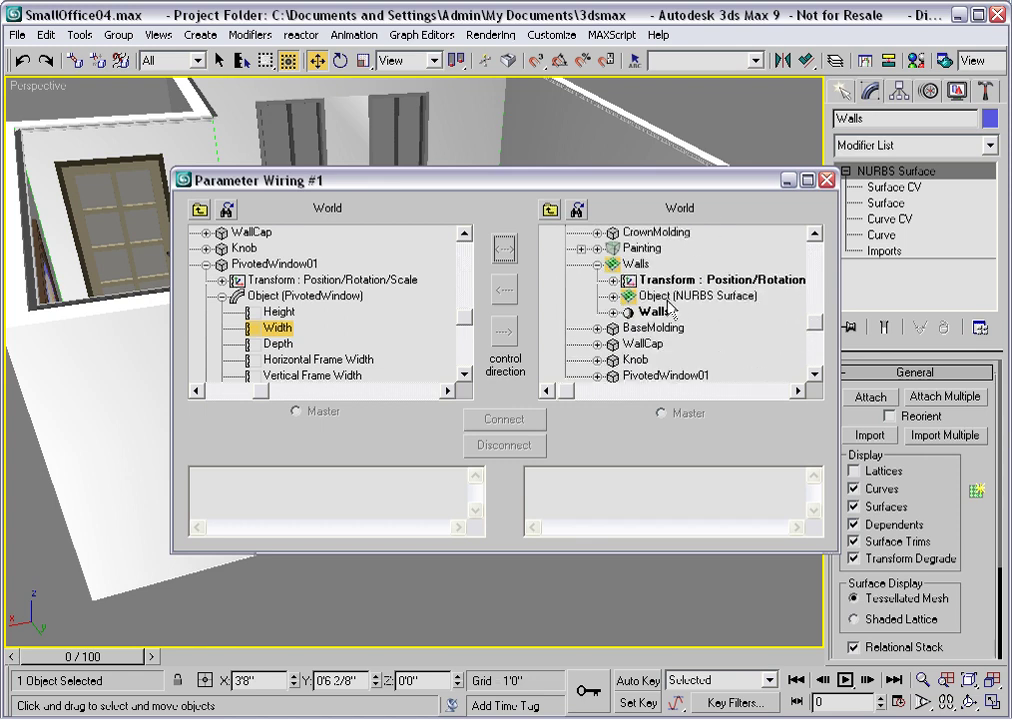
pyautogui.click(613, 296)
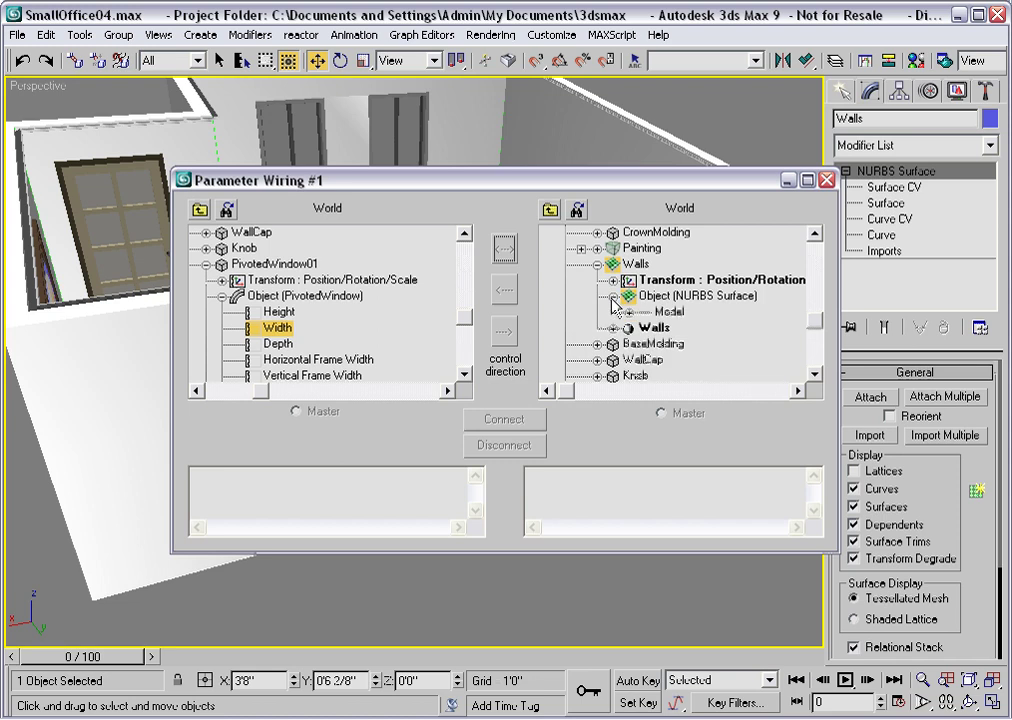
pyautogui.click(629, 312)
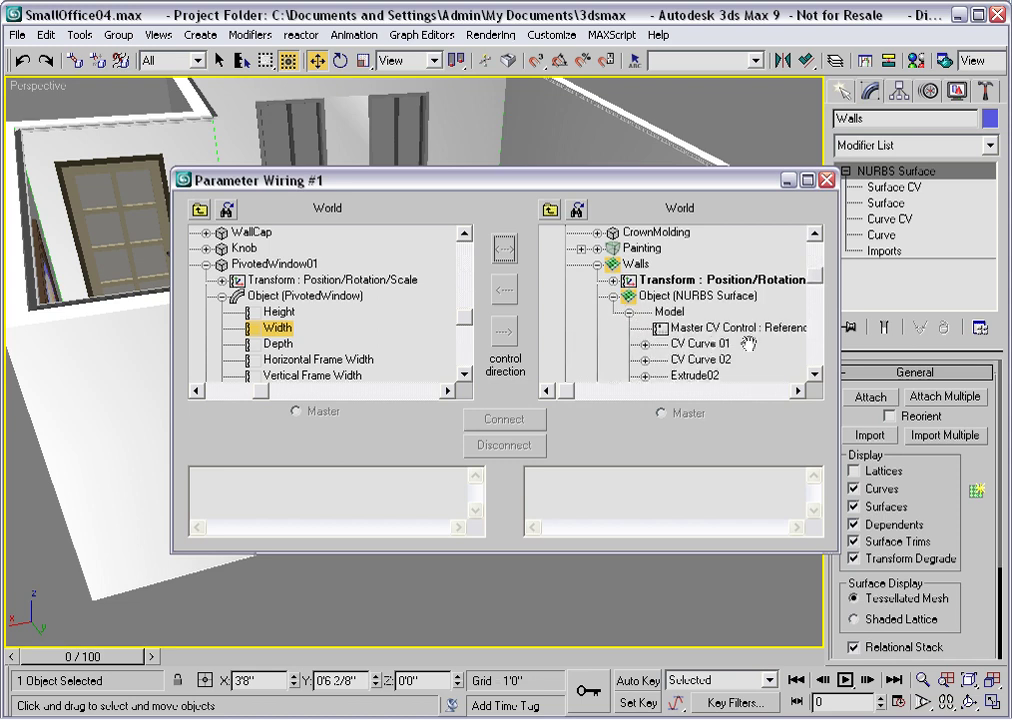
# Step: Examine the contents of Import Curve 01 through Import Curve 08 in the Walls model, looking for the PivotOpening shape
pyautogui.scroll(-2, 766, 327)
pyautogui.scroll(-1, 713, 300)
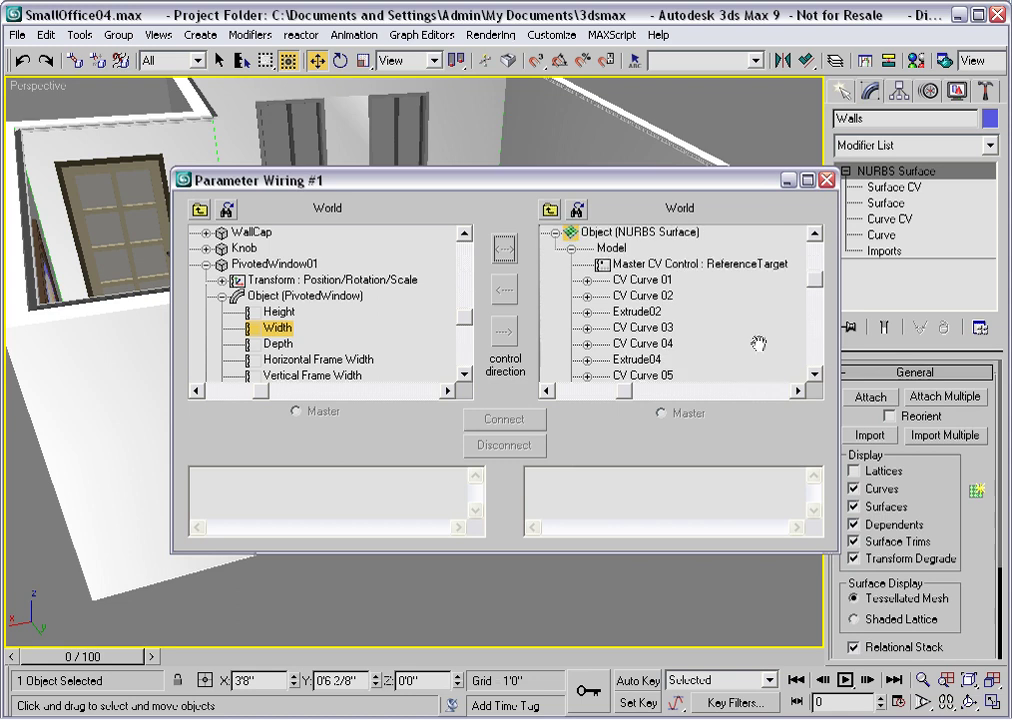
pyautogui.scroll(-2, 763, 322)
pyautogui.scroll(-8, 760, 300)
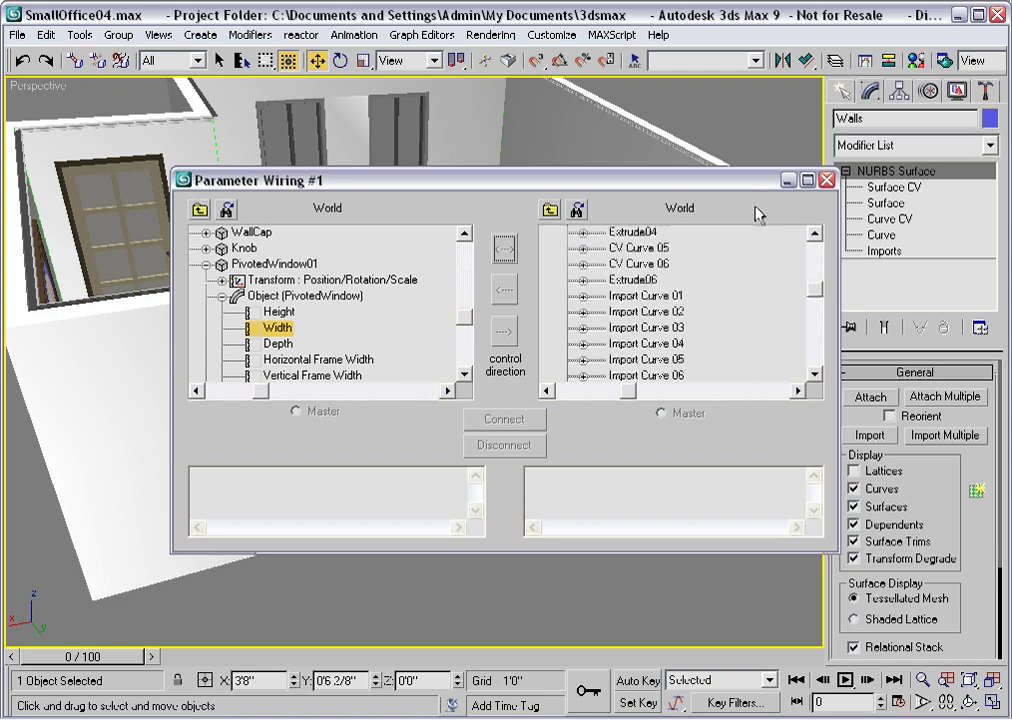
pyautogui.click(585, 264)
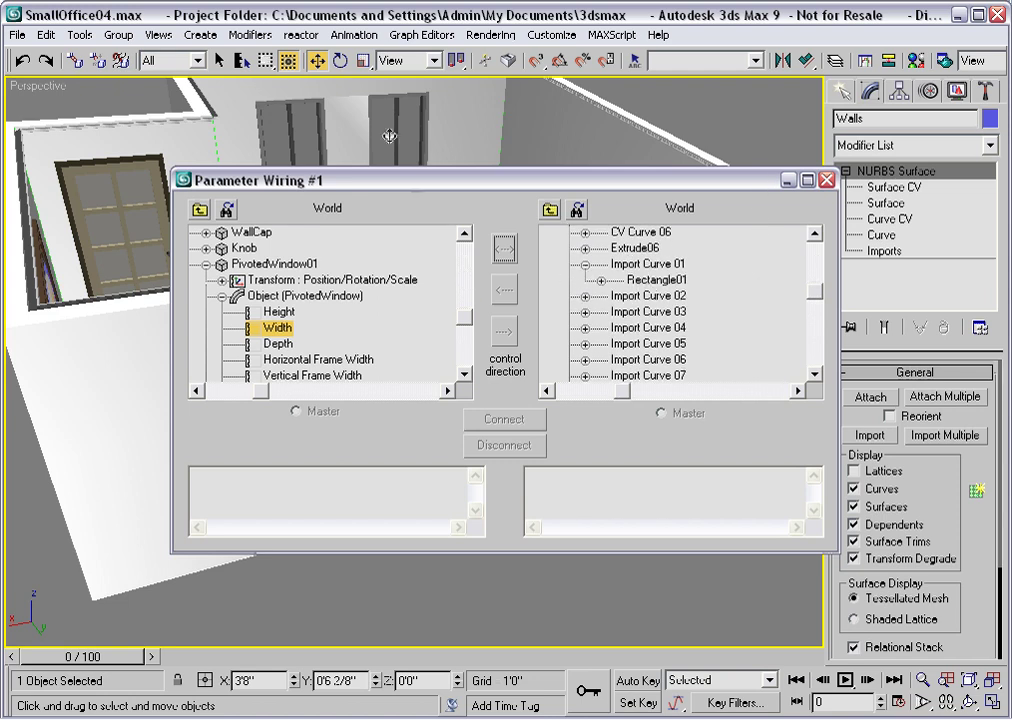
pyautogui.click(585, 296)
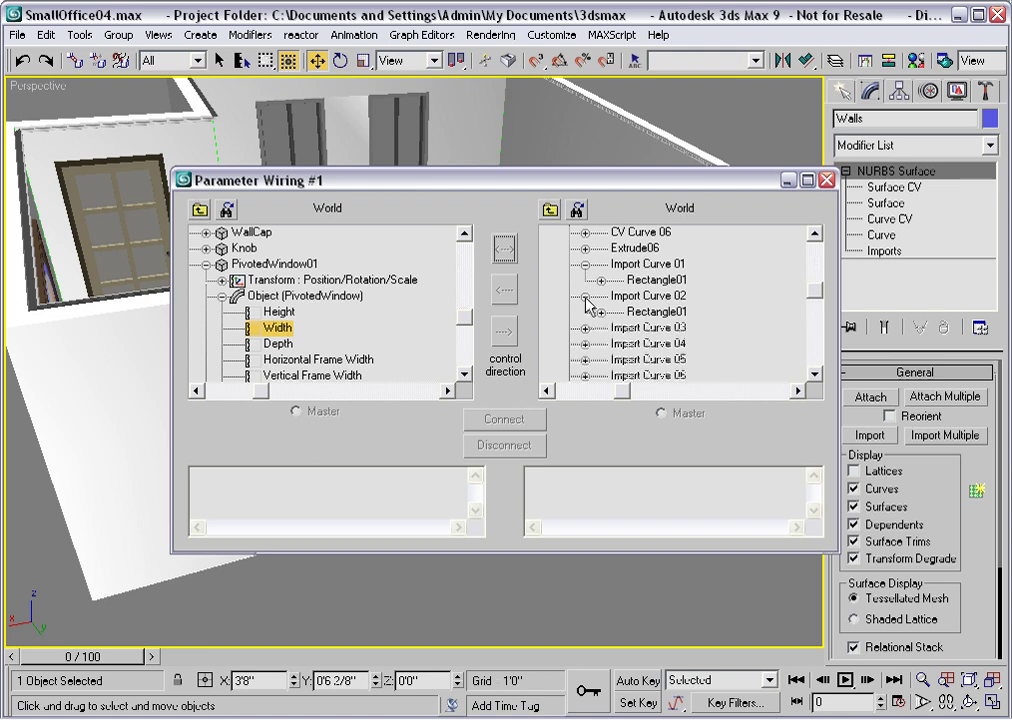
pyautogui.click(585, 328)
pyautogui.scroll(-2, 718, 300)
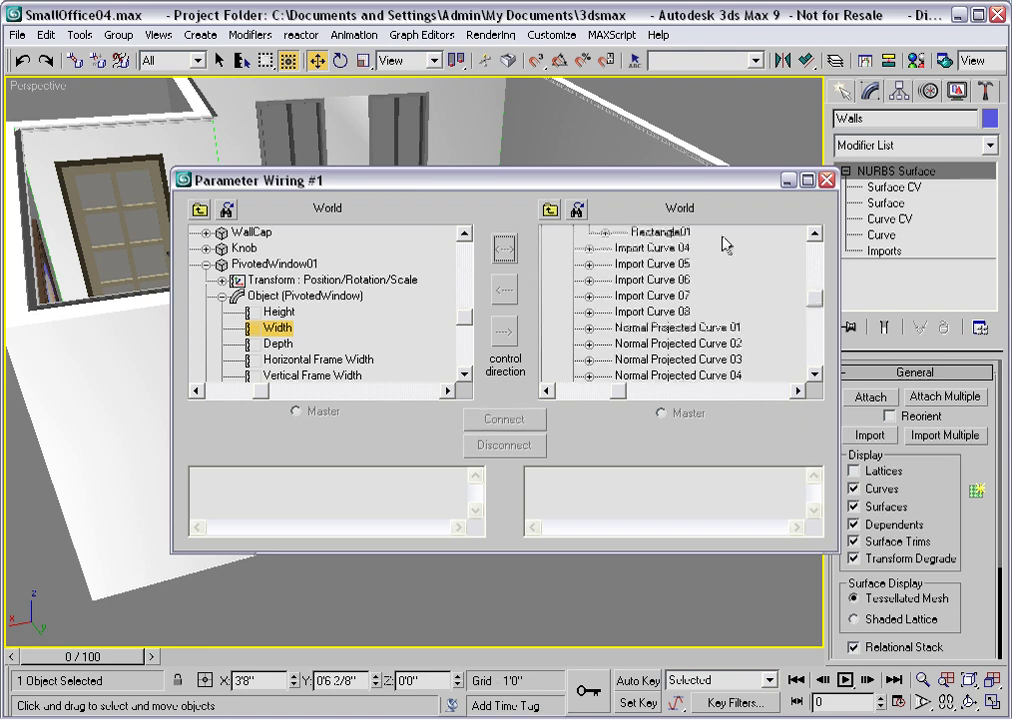
pyautogui.click(589, 248)
pyautogui.click(589, 280)
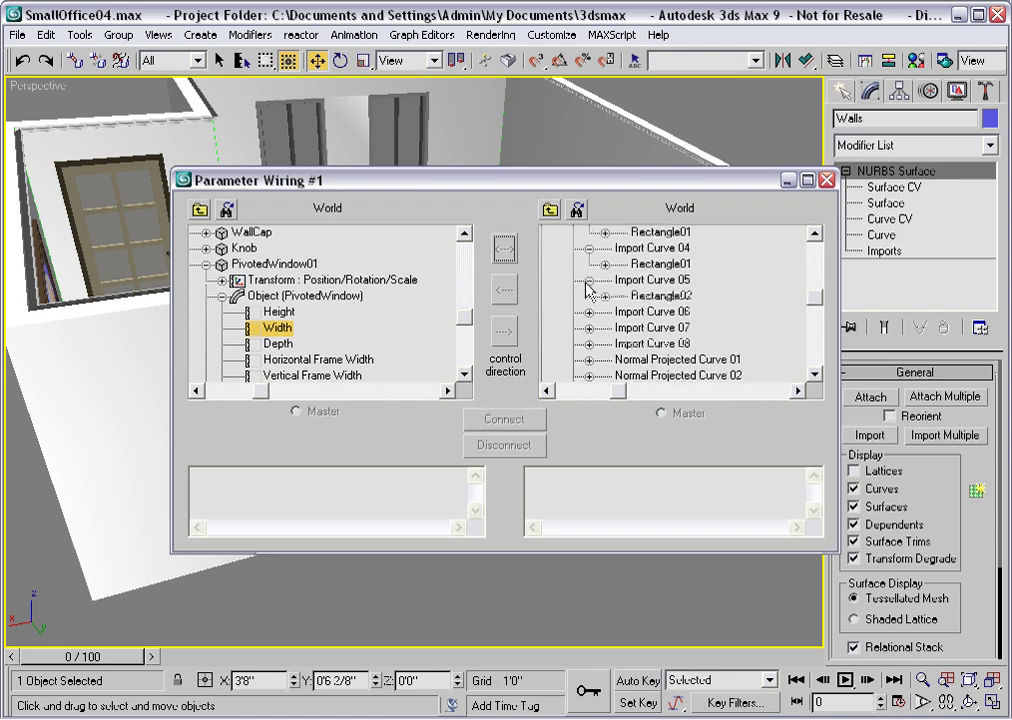
pyautogui.click(589, 312)
pyautogui.click(589, 344)
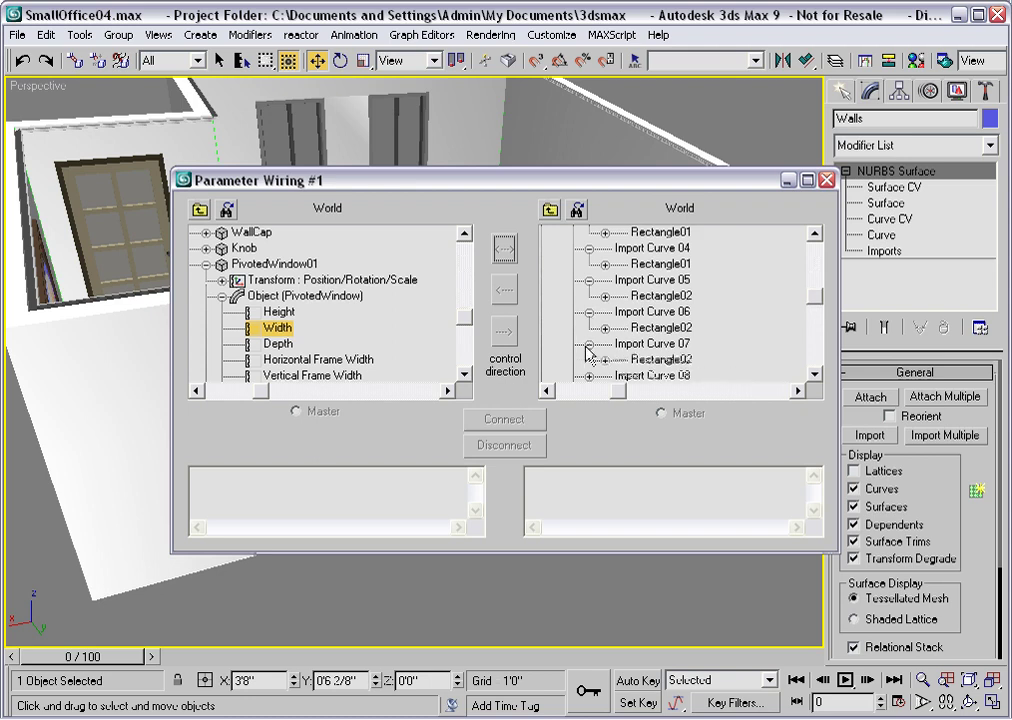
pyautogui.scroll(-2, 712, 330)
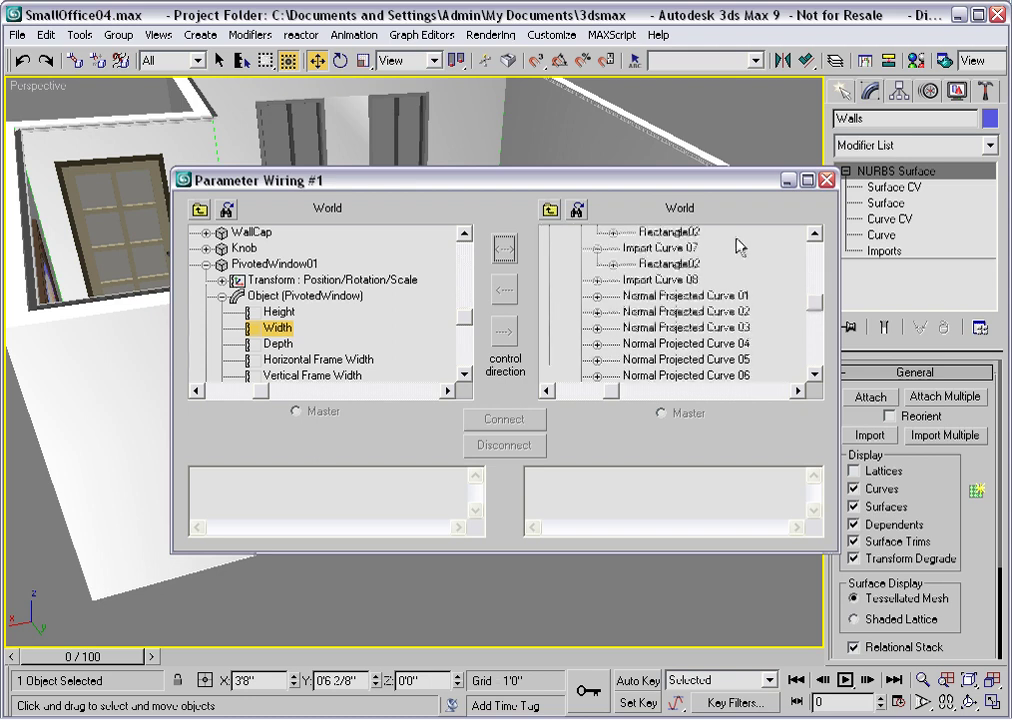
pyautogui.click(597, 282)
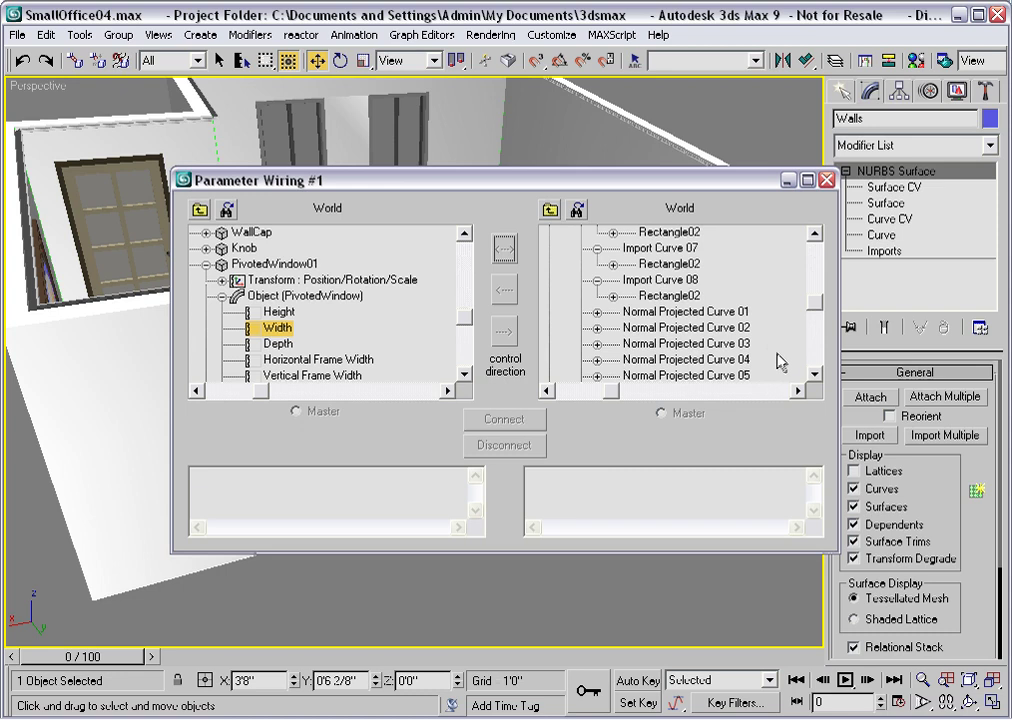
# Step: Under Import Curve 10, expand PivotOpening down to its Rectangle object and choose its Width as the second wiring parameter
pyautogui.moveTo(815, 316); pyautogui.dragTo(818, 340)
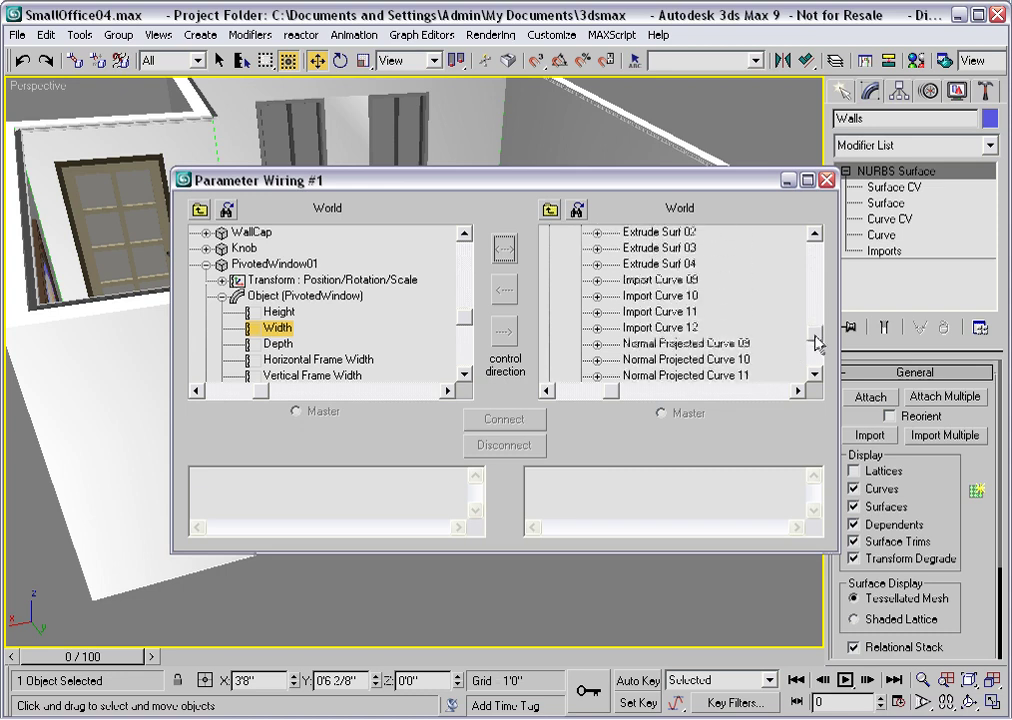
pyautogui.click(597, 296)
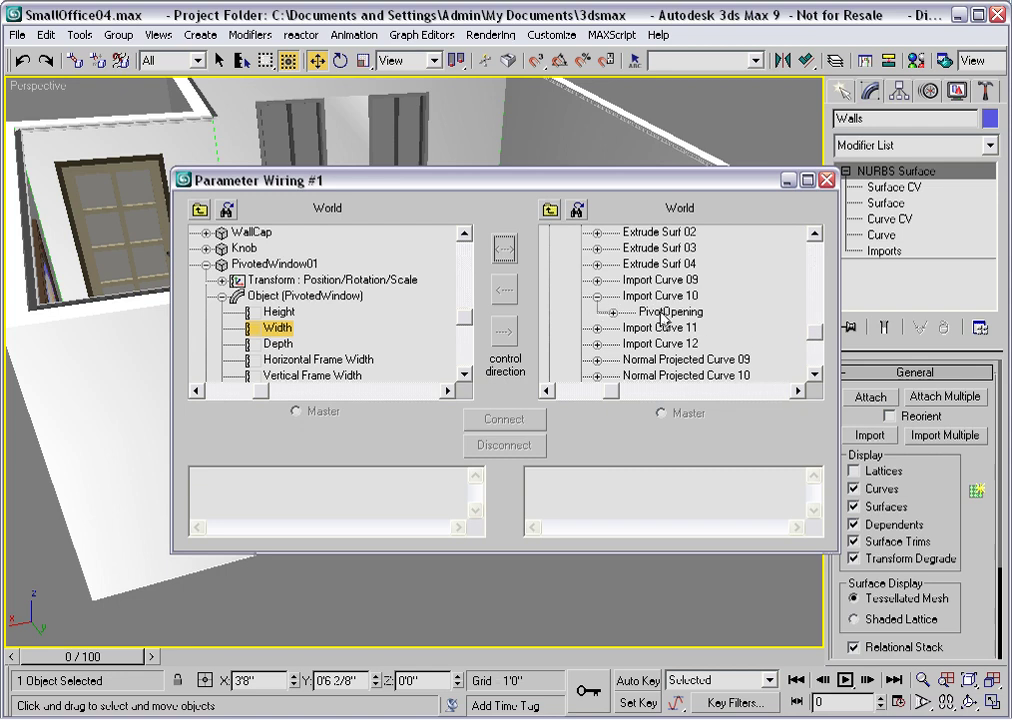
pyautogui.click(613, 312)
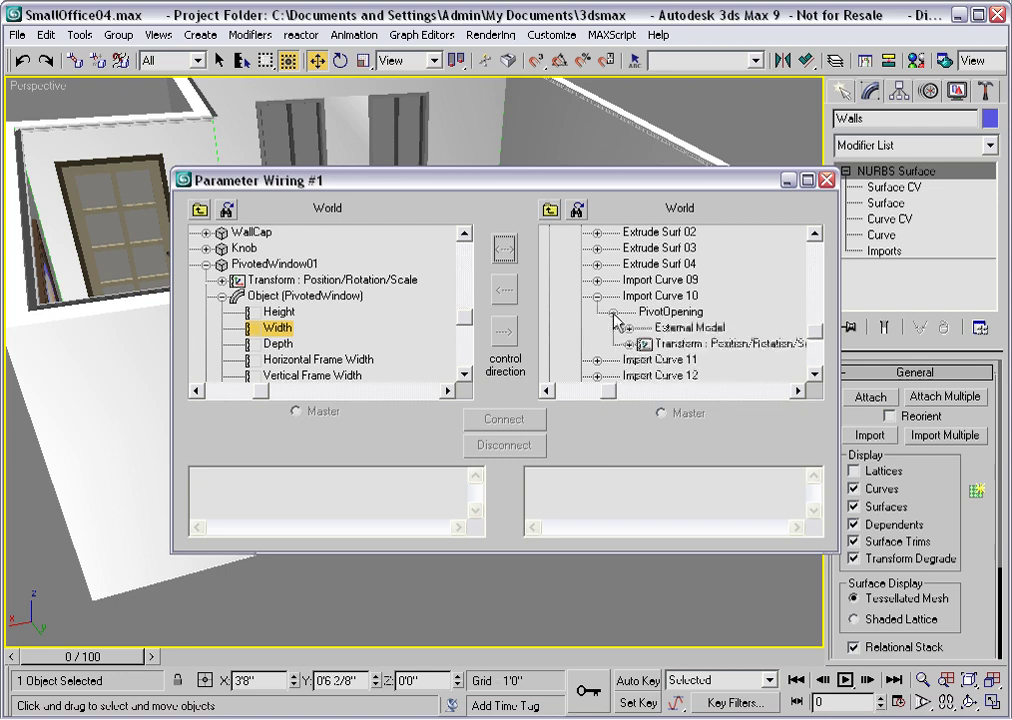
pyautogui.click(629, 328)
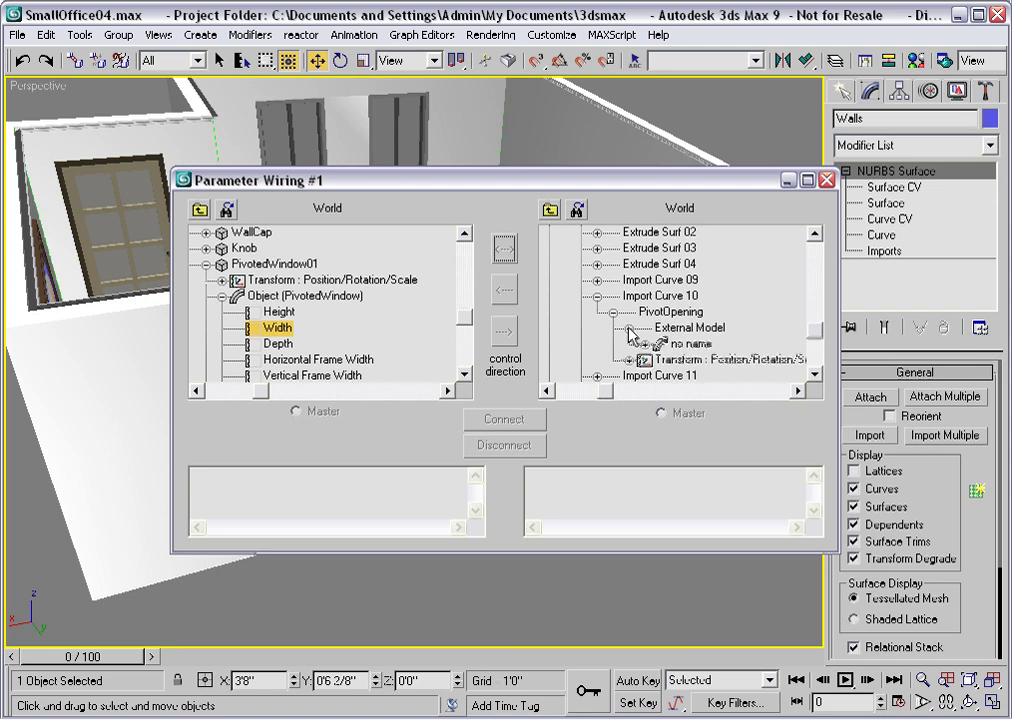
pyautogui.click(645, 344)
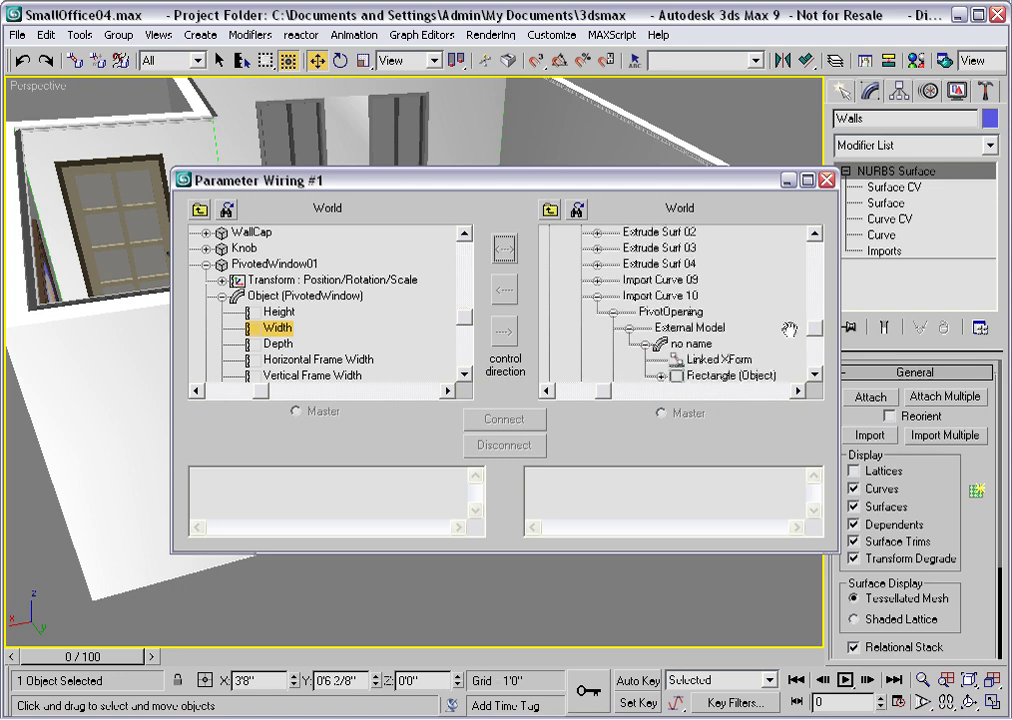
pyautogui.scroll(-2, 768, 293)
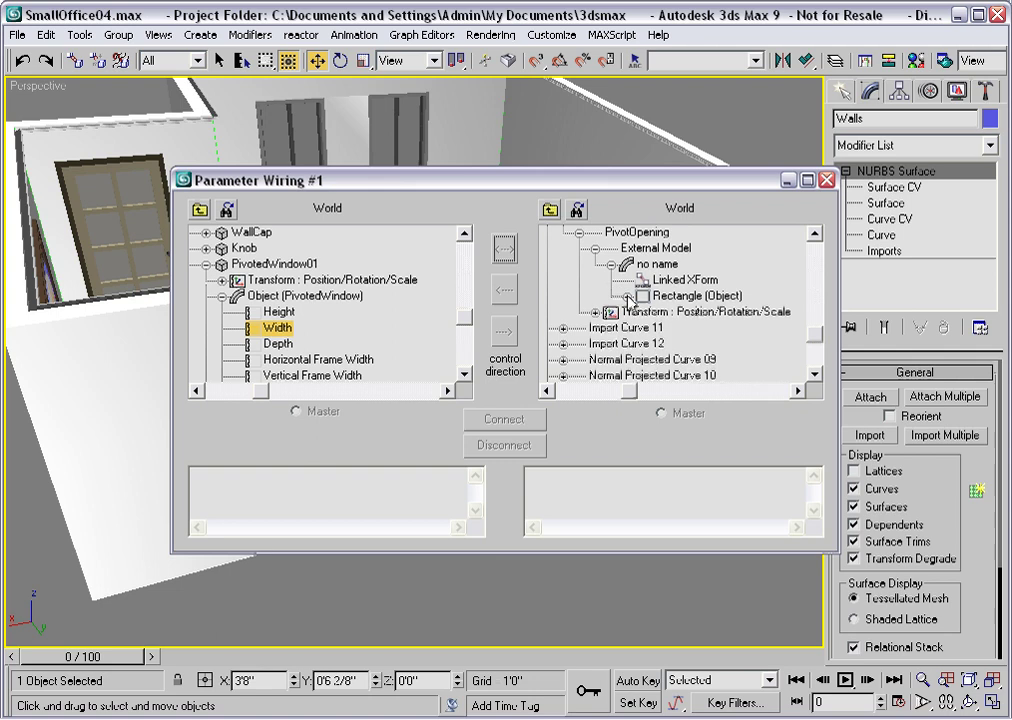
pyautogui.click(622, 296)
pyautogui.scroll(-2, 772, 338)
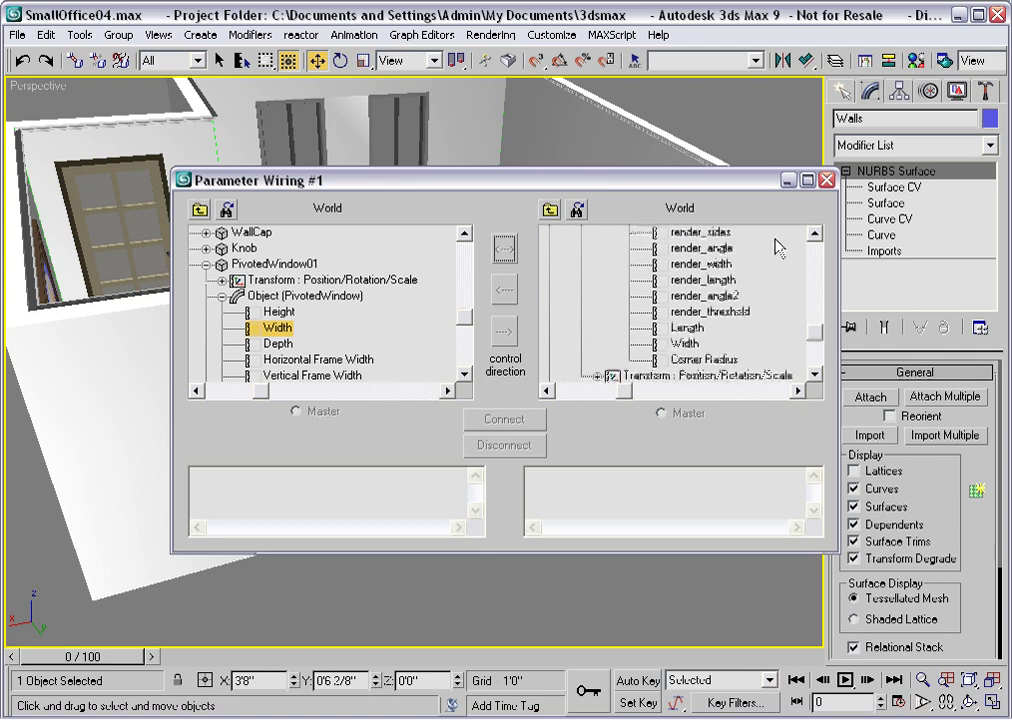
pyautogui.click(688, 344)
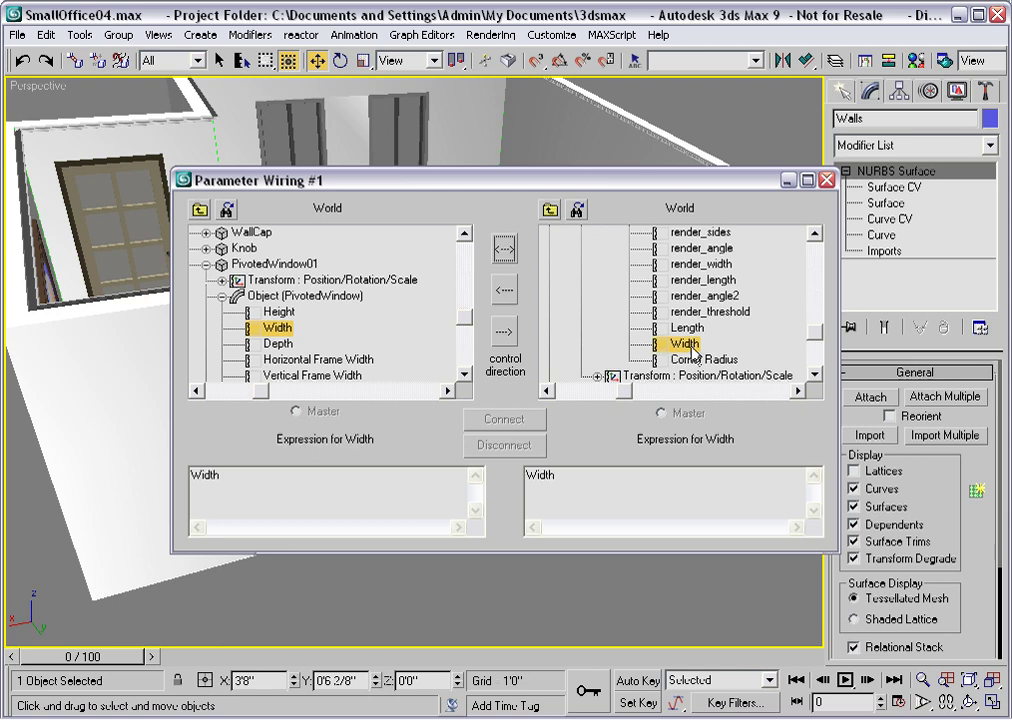
# Step: Connect the parameters with one-way control from the window's Width to the PivotOpening rectangle's Width, and close the wiring dialog
pyautogui.click(505, 335)
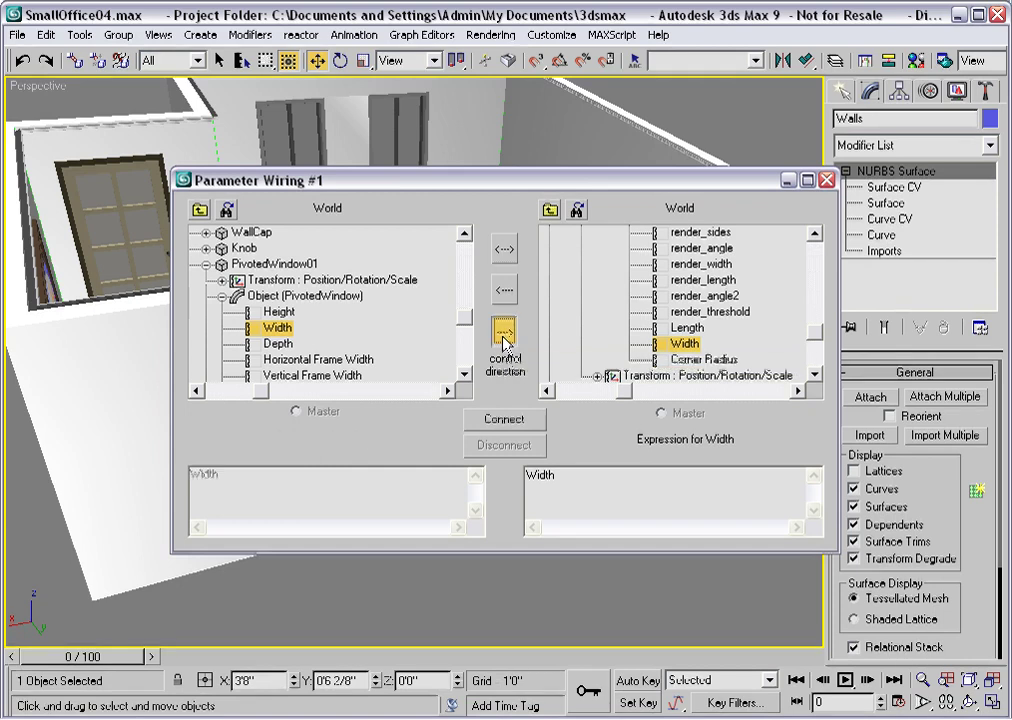
pyautogui.click(504, 420)
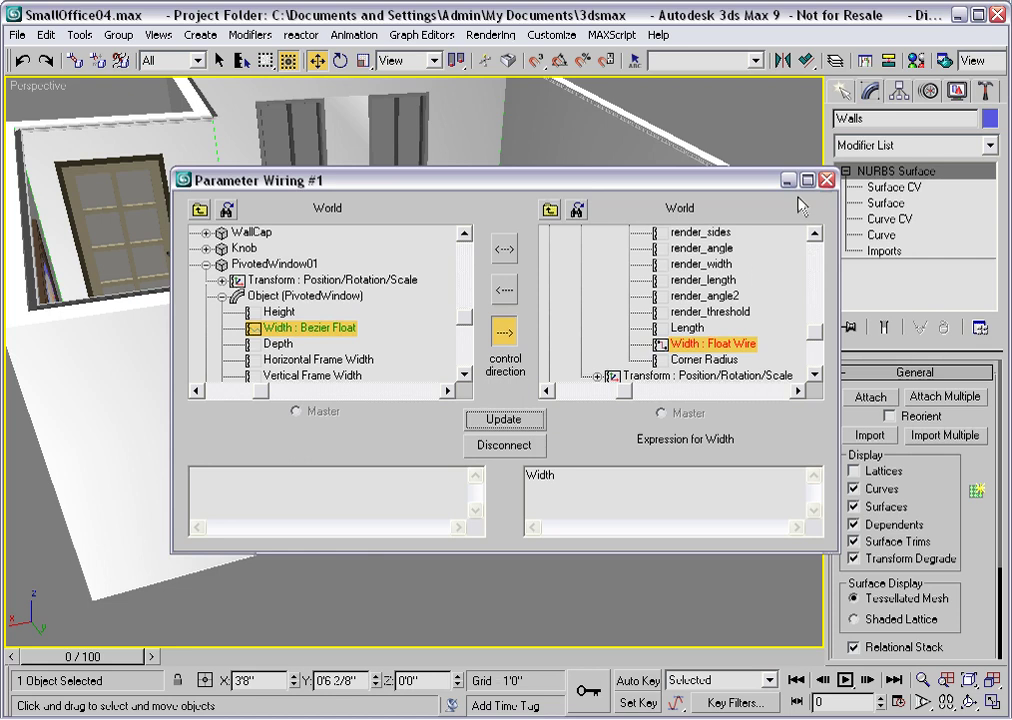
pyautogui.click(826, 180)
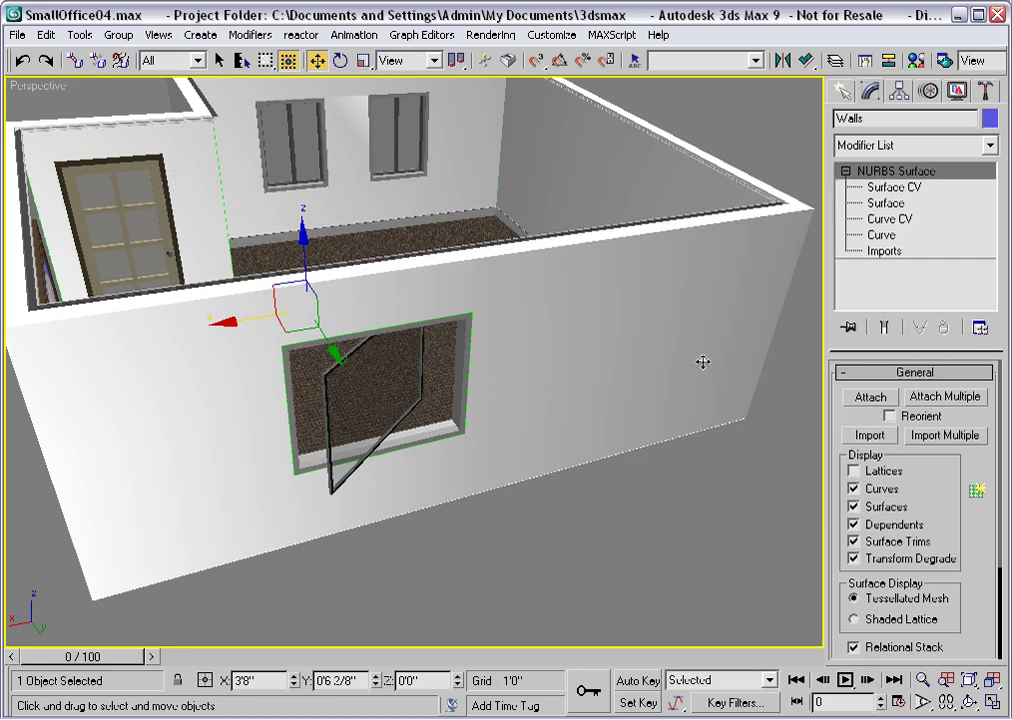
# Step: Select the pivoted window in the front wall and set its width to 3'0"
pyautogui.click(594, 533)
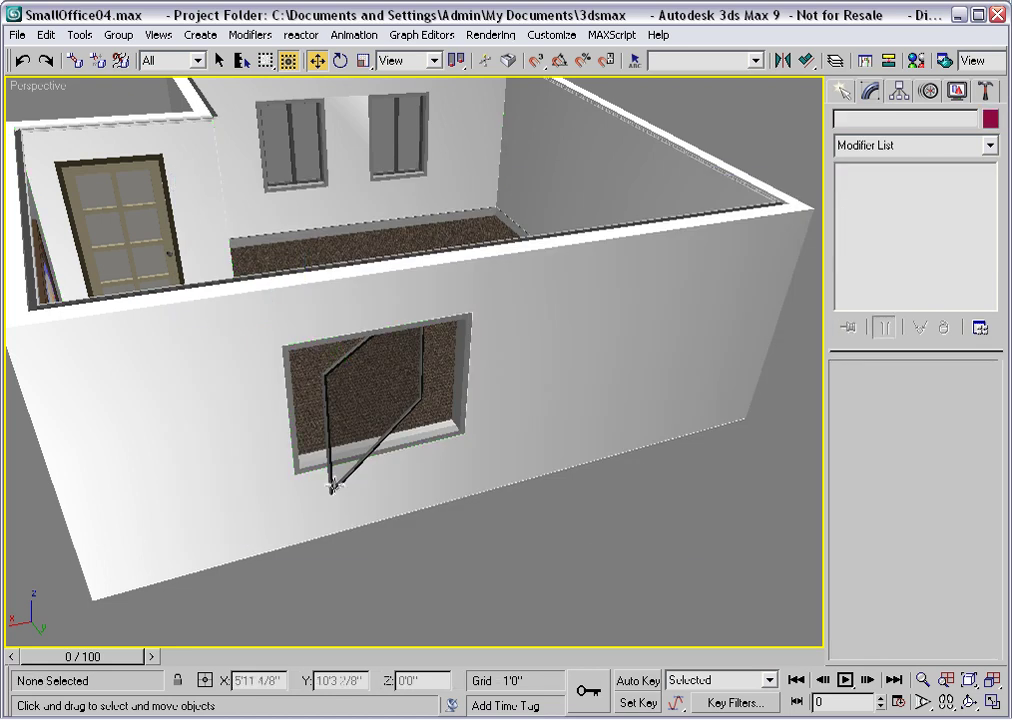
pyautogui.click(333, 486)
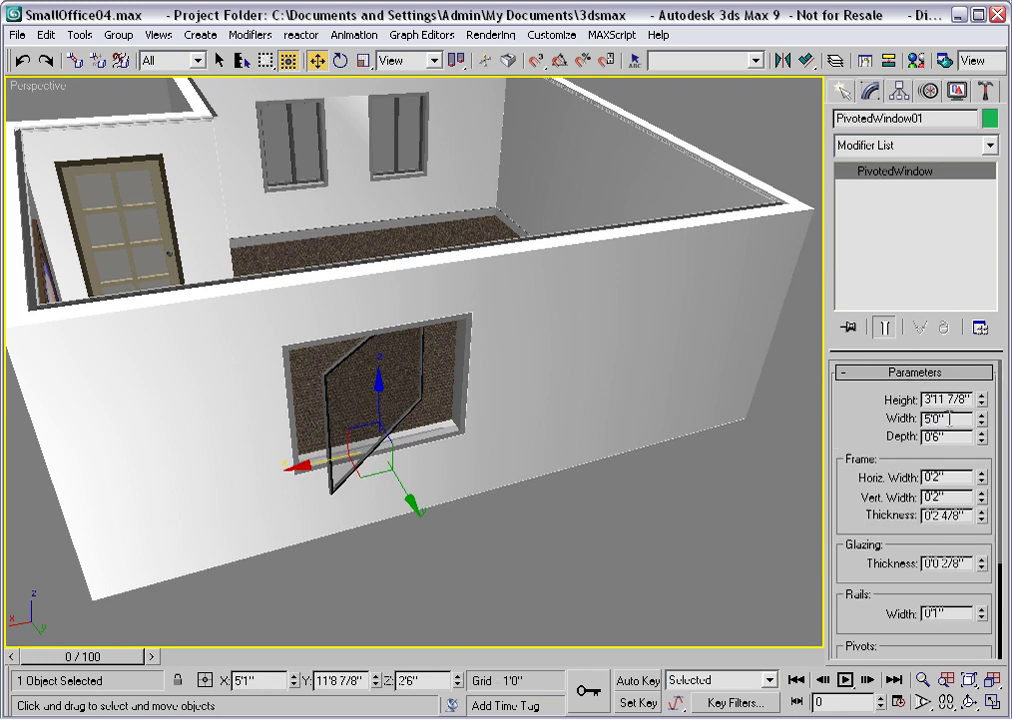
pyautogui.write("3'")
pyautogui.press('Return')
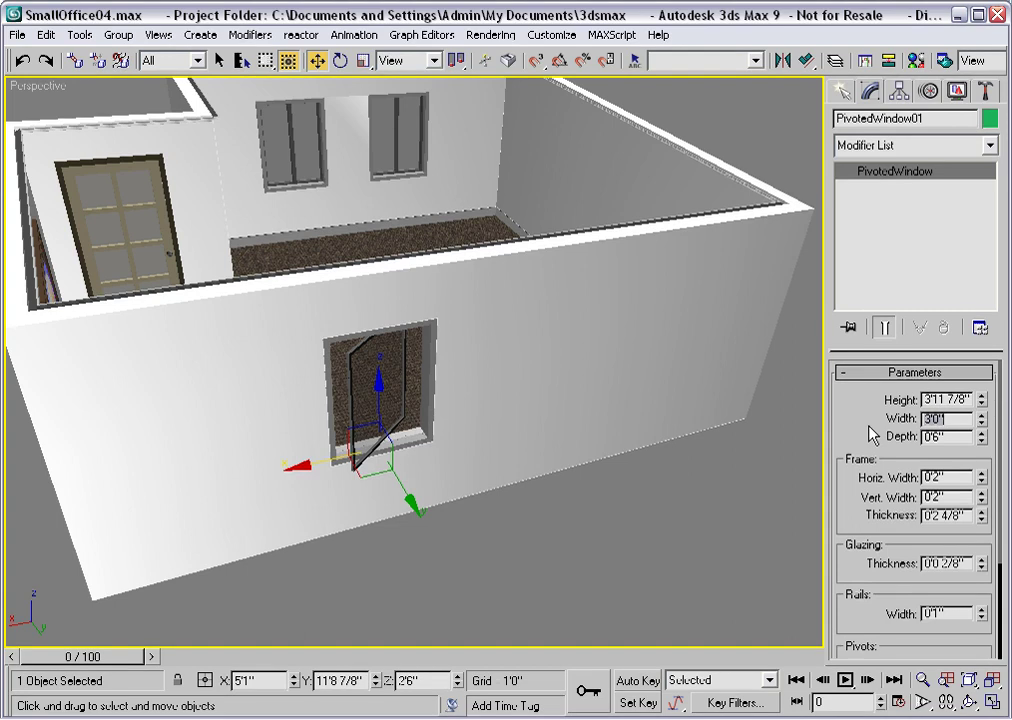